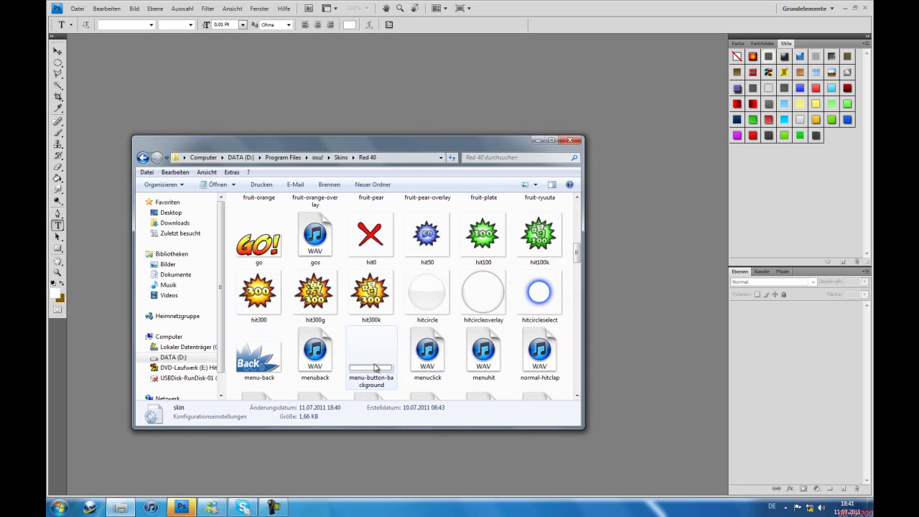
Step: Open menu-button-background.png from the Red 40 folder in Photoshop and draw a white rectangle covering the button with the Rectangle tool
drag(369, 366, 621, 311)
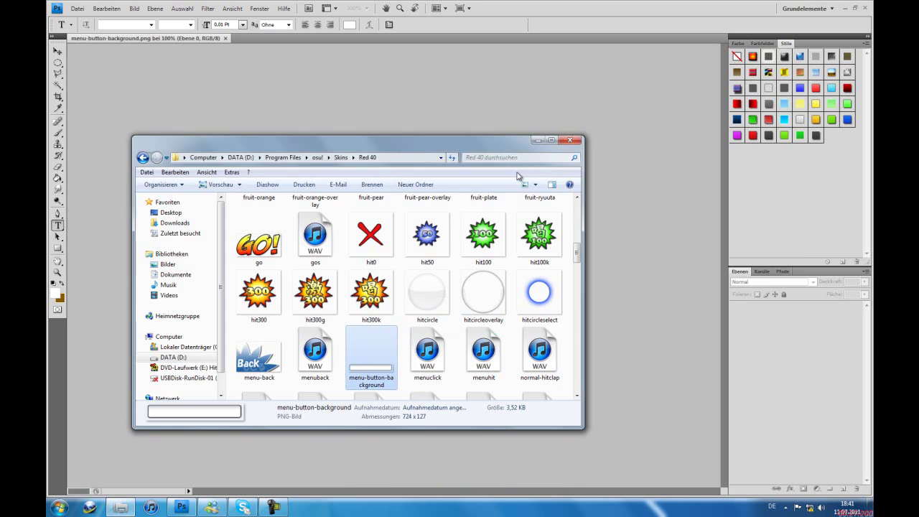
click(538, 140)
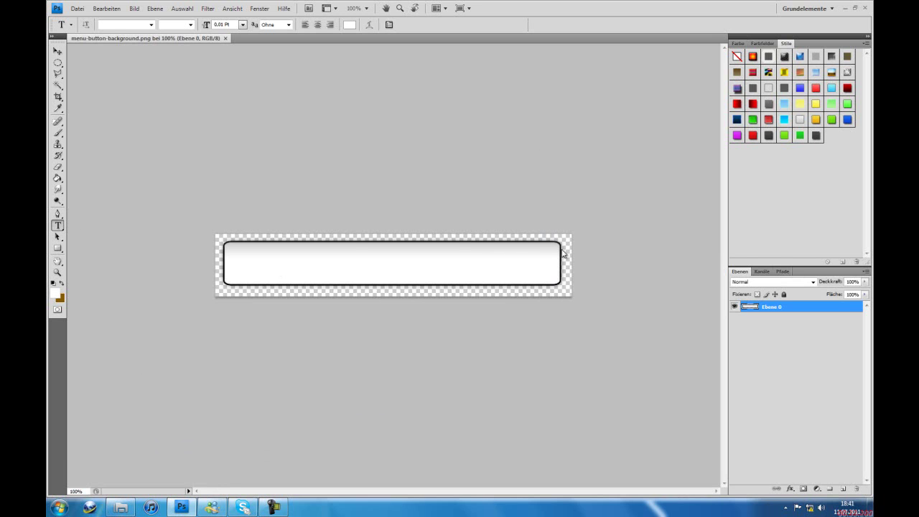
click(58, 248)
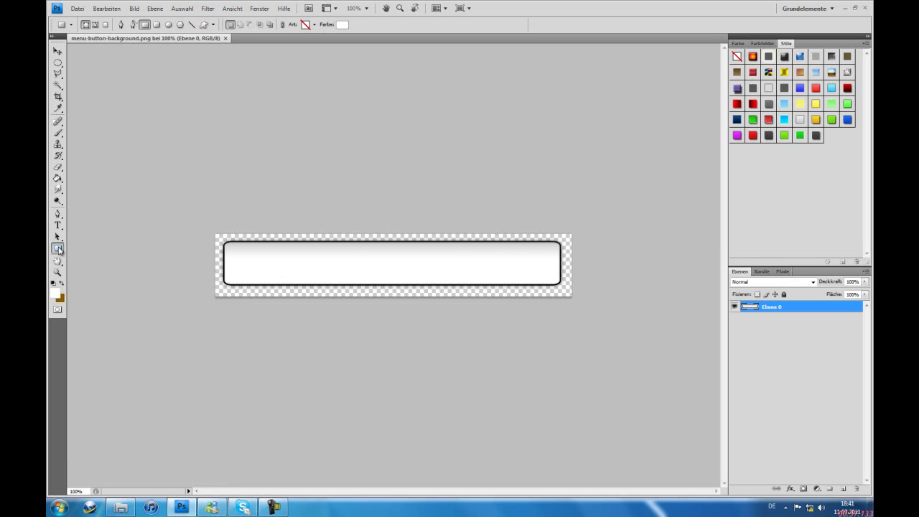
right_click(59, 250)
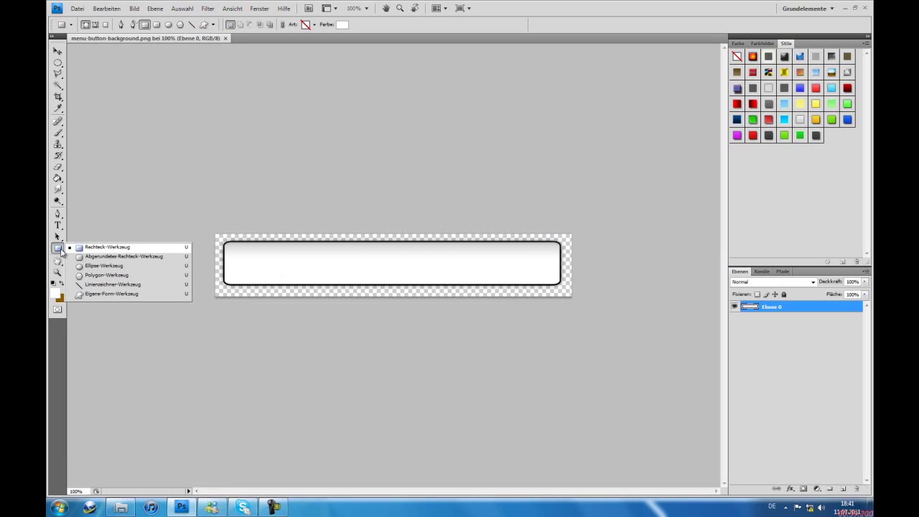
click(129, 248)
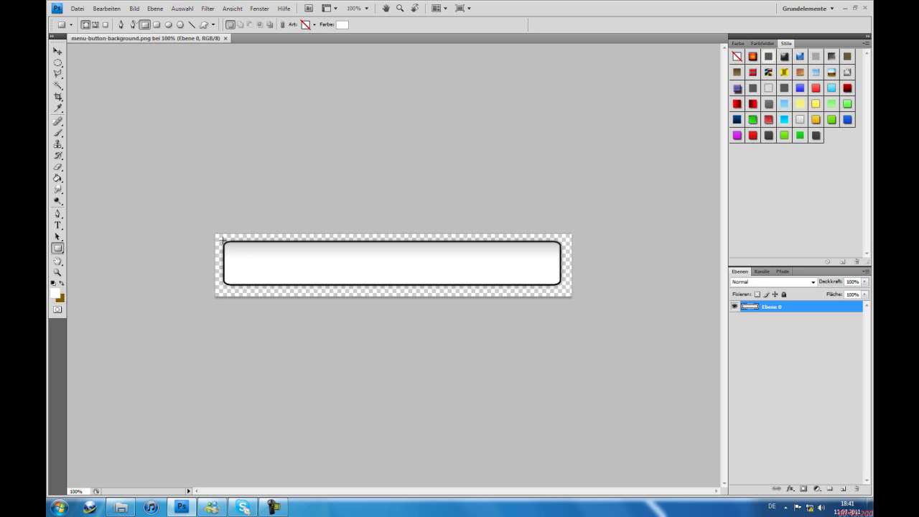
drag(224, 242, 563, 285)
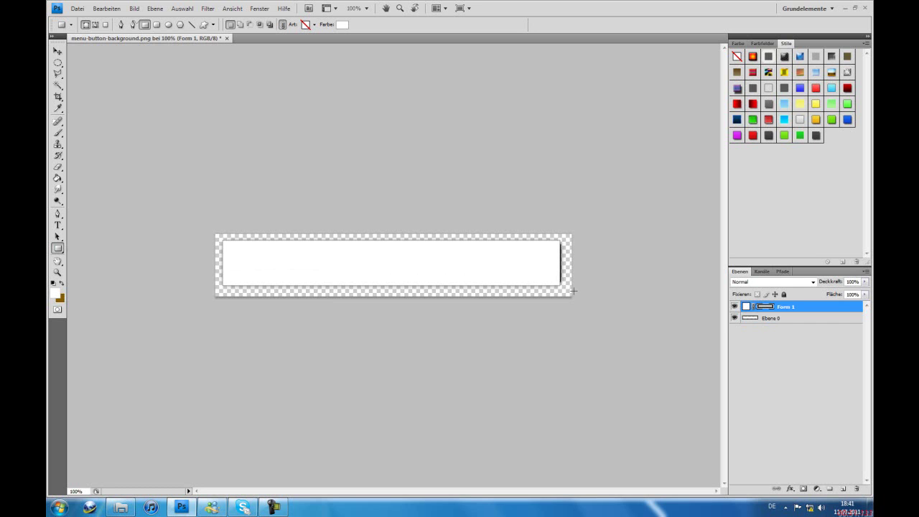
Step: Shift the white rectangle slightly and rasterize its Form 1 layer
click(57, 52)
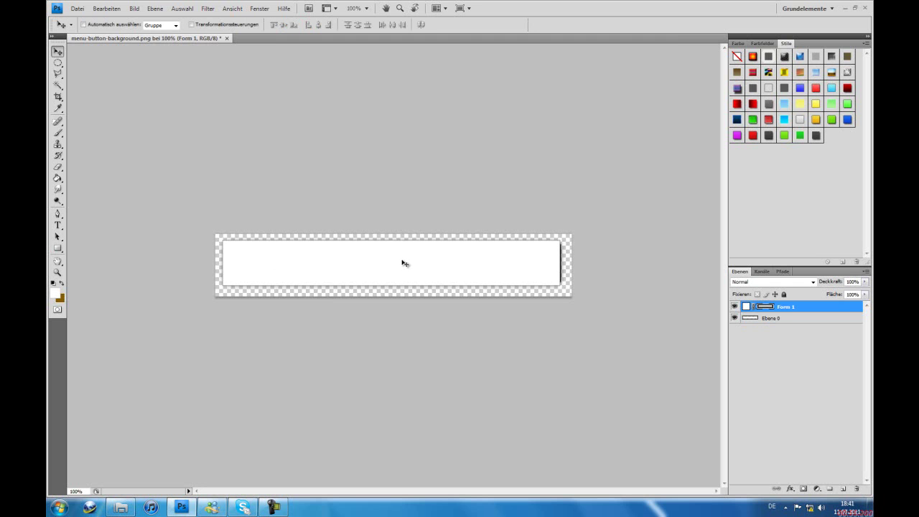
mouse_move(403, 263)
mouse_down()
mouse_move(386, 259)
mouse_move(398, 268)
mouse_up()
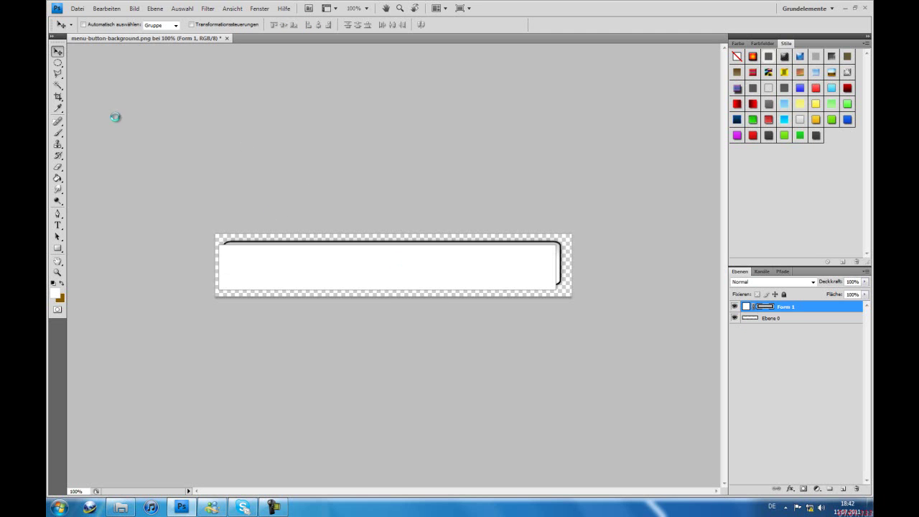
right_click(788, 307)
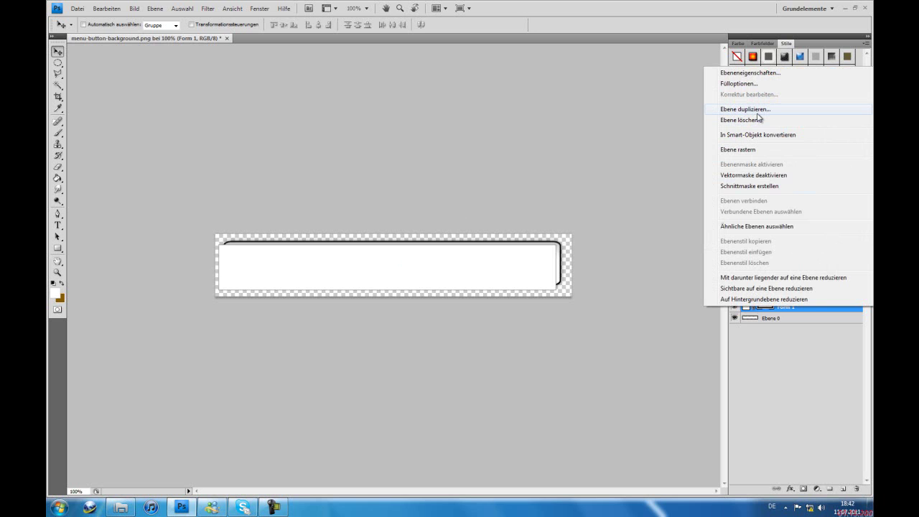
click(747, 149)
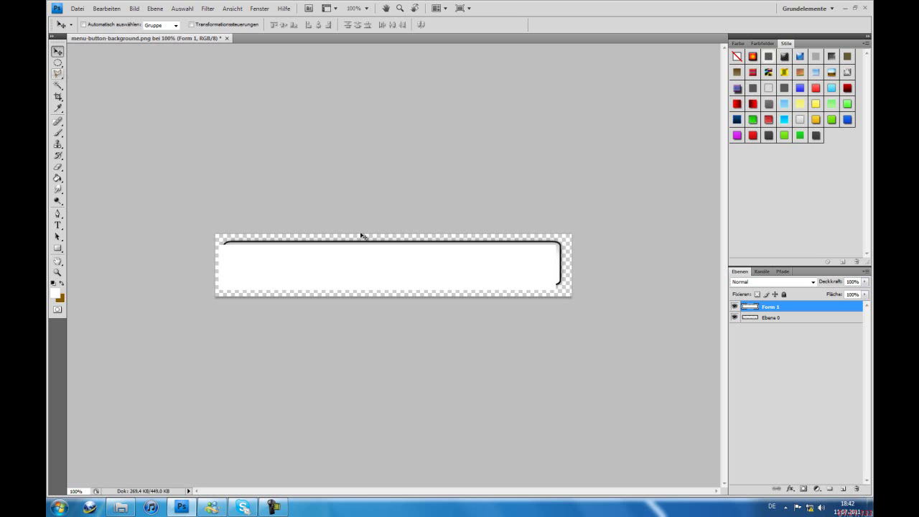
Step: Reposition the white rectangle over the original button, keeping the current Windows colour scheme and suppressing further performance prompts
key(ctrl+alt+z)
key(ctrl+alt+z)
key(ctrl+alt+z)
key(ctrl+alt+z)
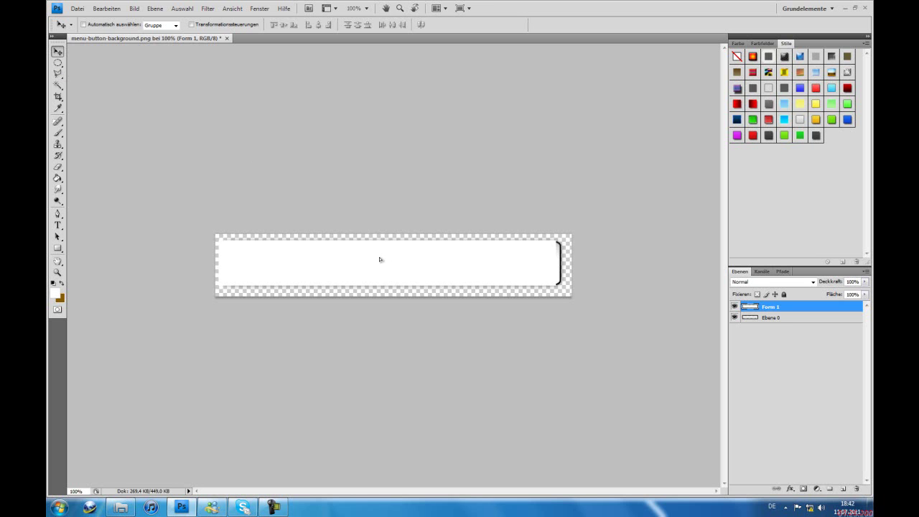
key(ctrl+alt+z)
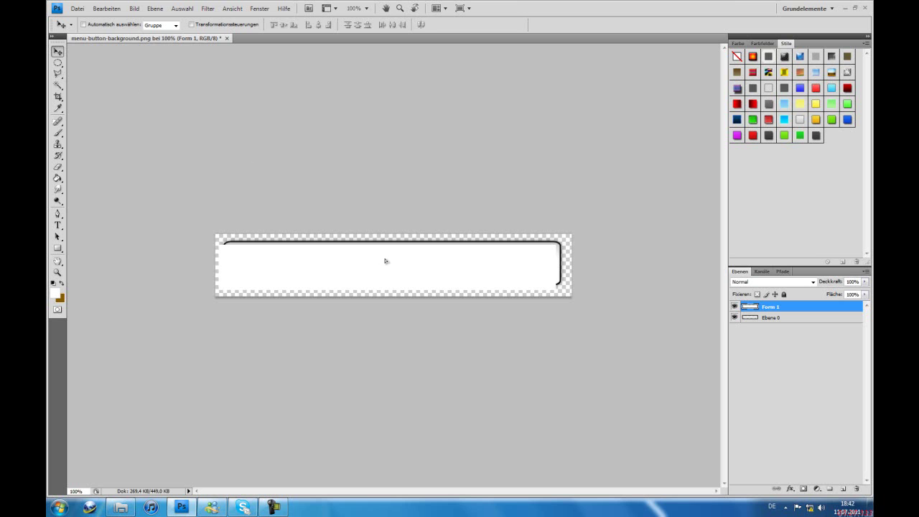
key(ctrl+alt+z)
key(ctrl+alt+z)
key(ctrl+alt+z)
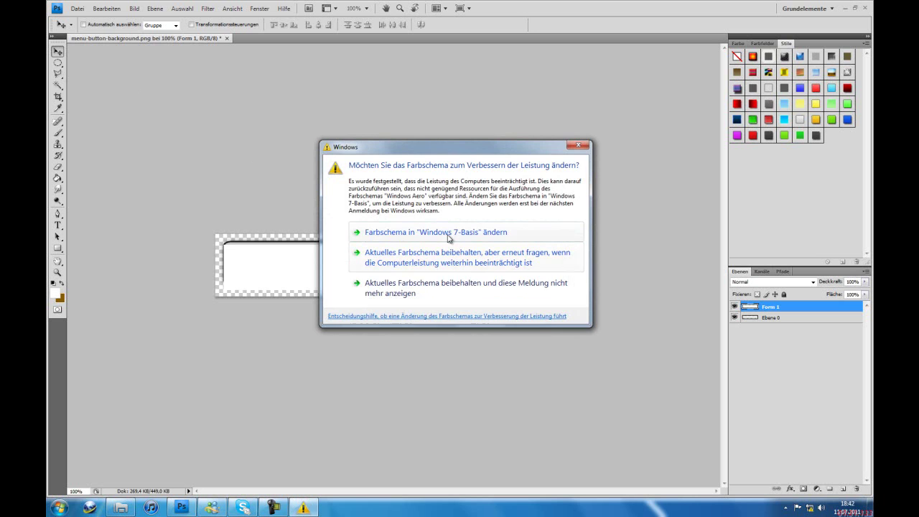
click(431, 288)
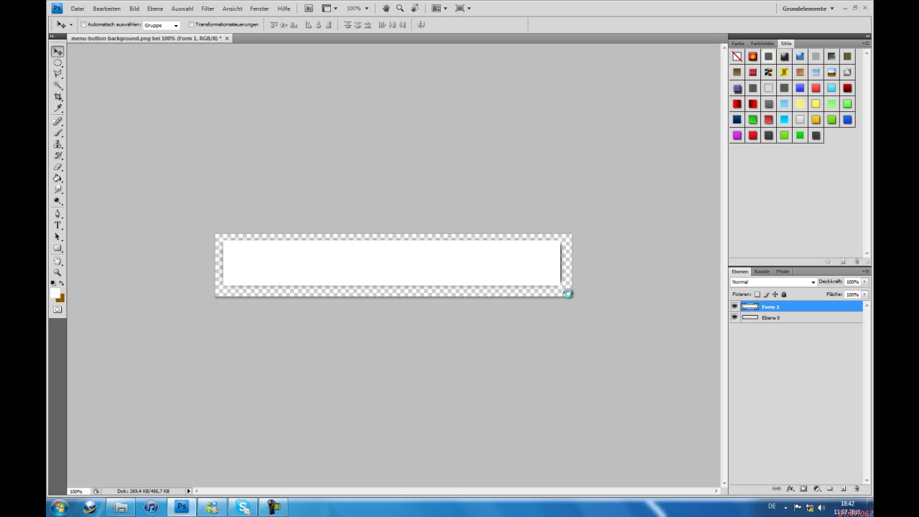
Step: Hide the Ebene 0 layer and add a gradient overlay to the Form 1 layer
click(735, 317)
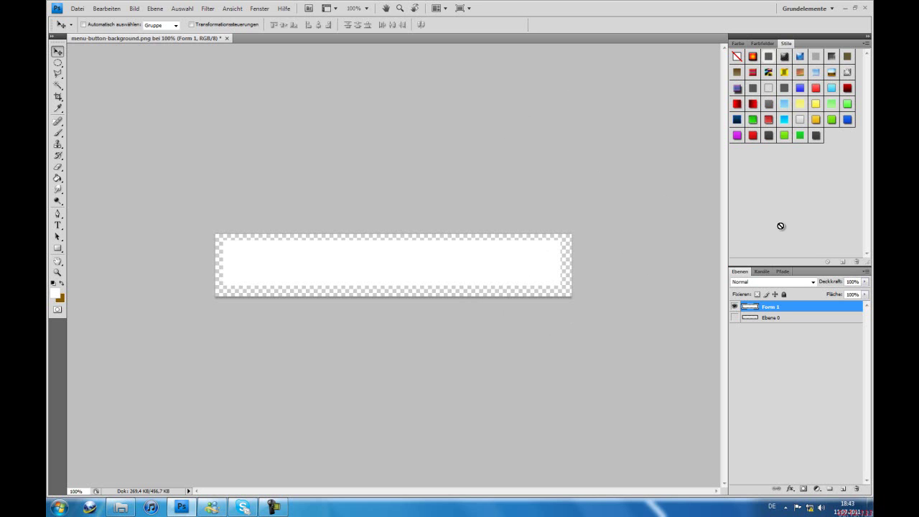
right_click(792, 309)
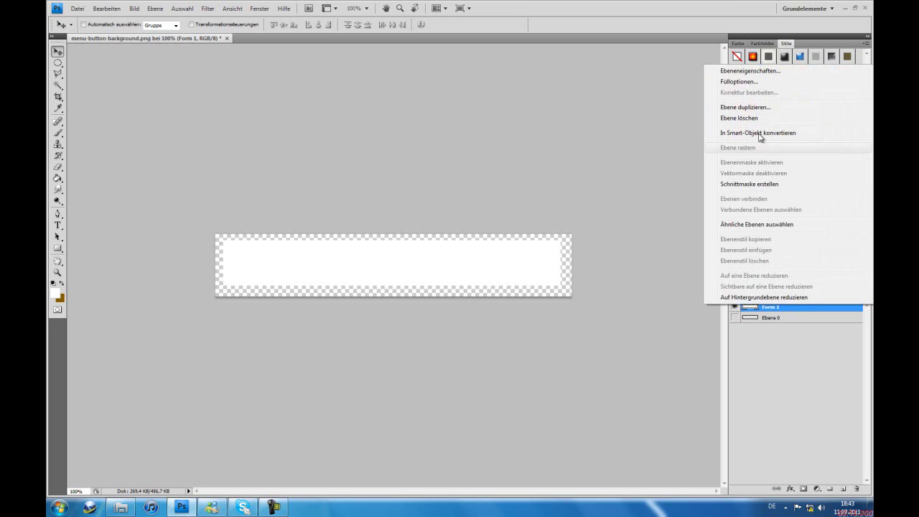
key(Escape)
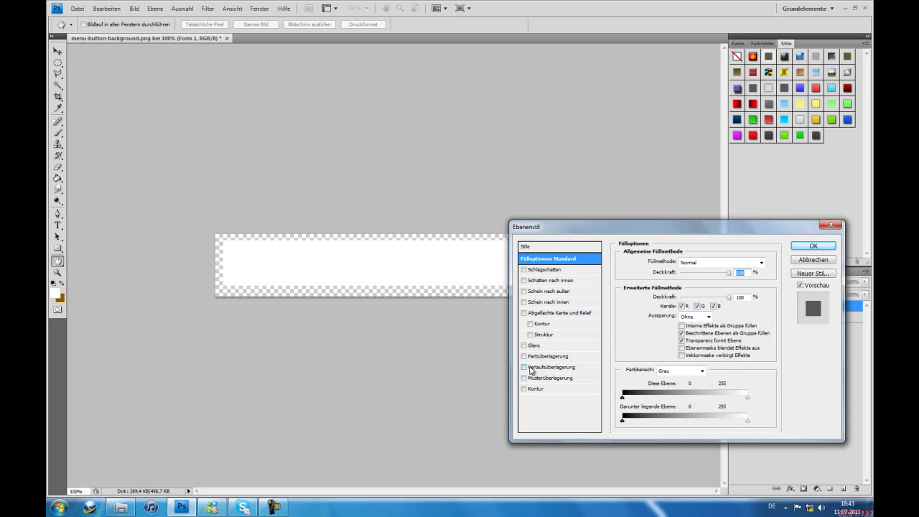
click(531, 369)
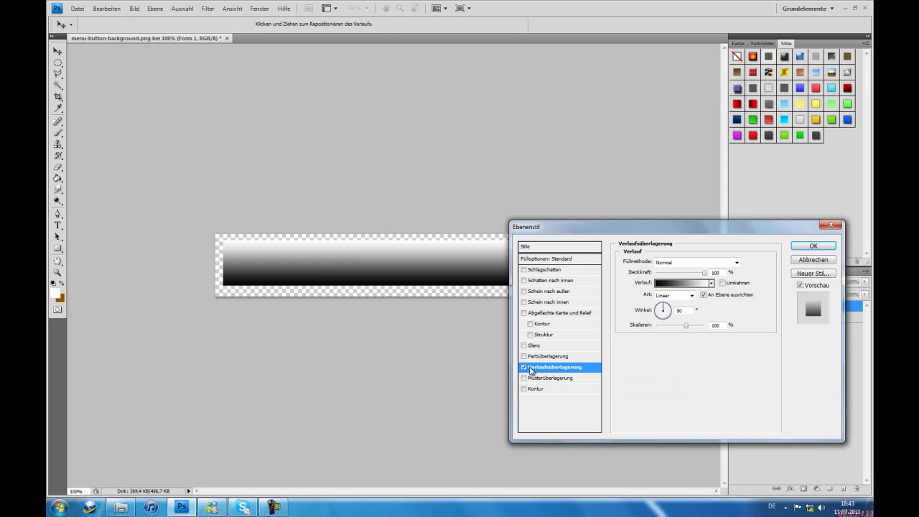
Step: Change the overlay gradient's white end colour to dark grey 3b3b3b, keeping the black start
click(665, 284)
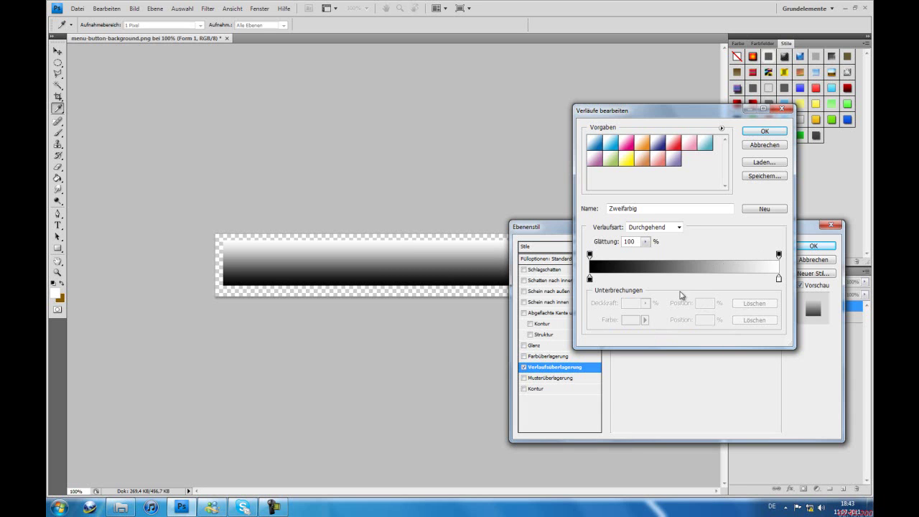
click(591, 280)
double_click(779, 278)
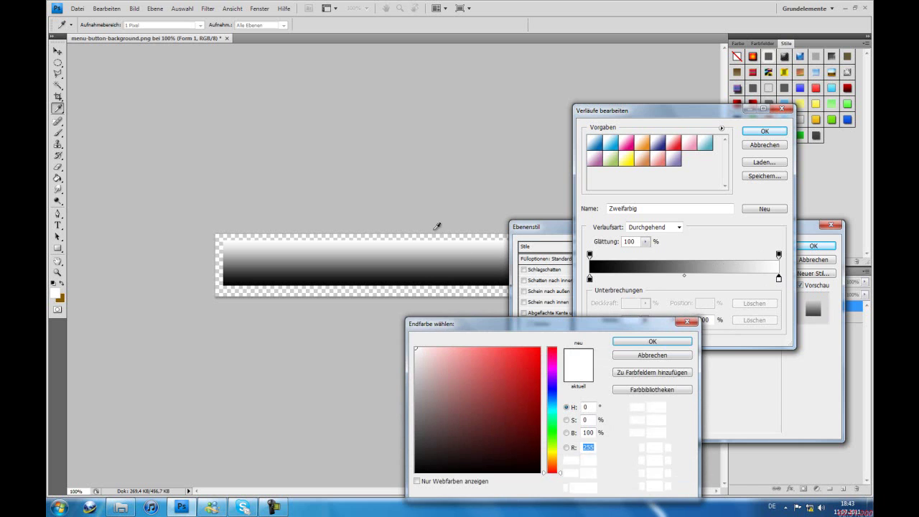
drag(421, 446, 414, 445)
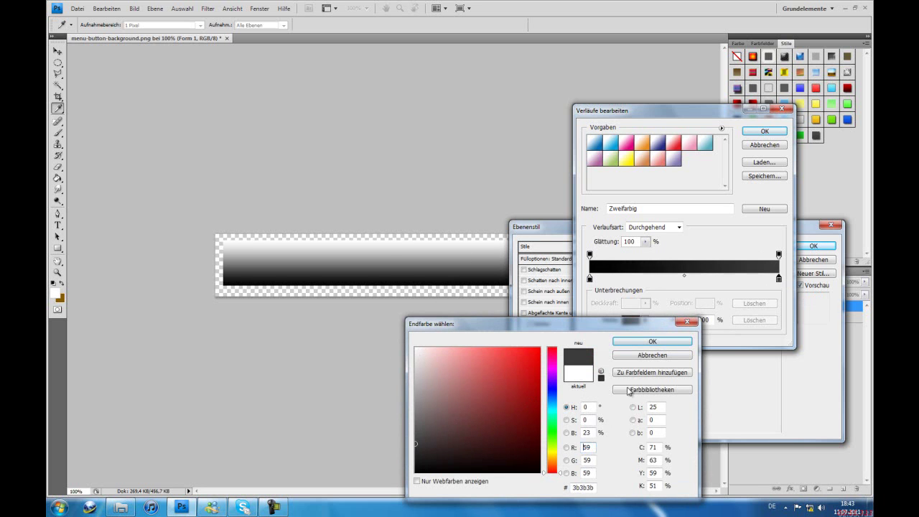
click(677, 343)
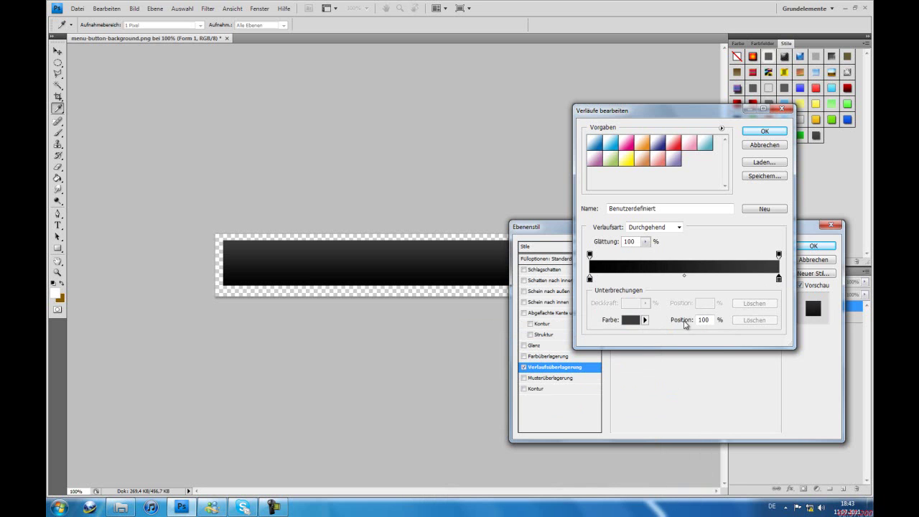
click(765, 133)
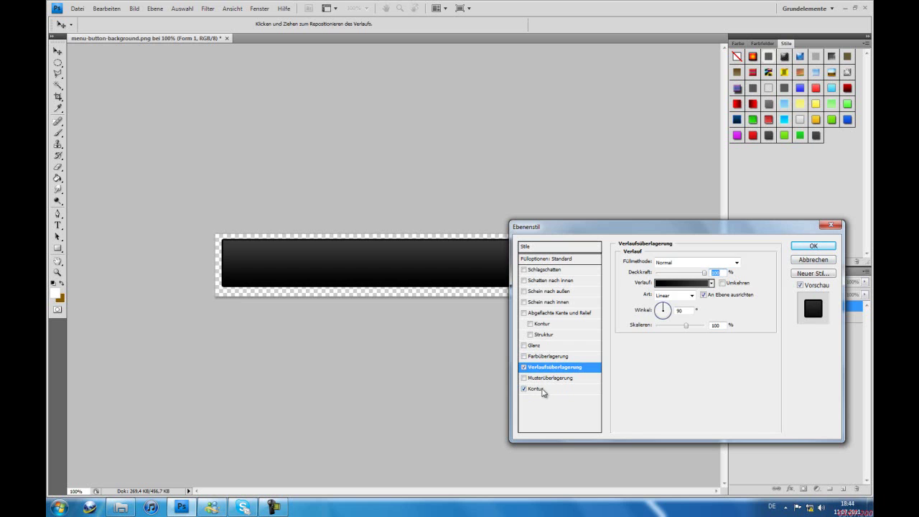
Step: Add a black outside stroke of 2 px to the Form 1 layer and apply the layer style
click(547, 390)
double_click(715, 260)
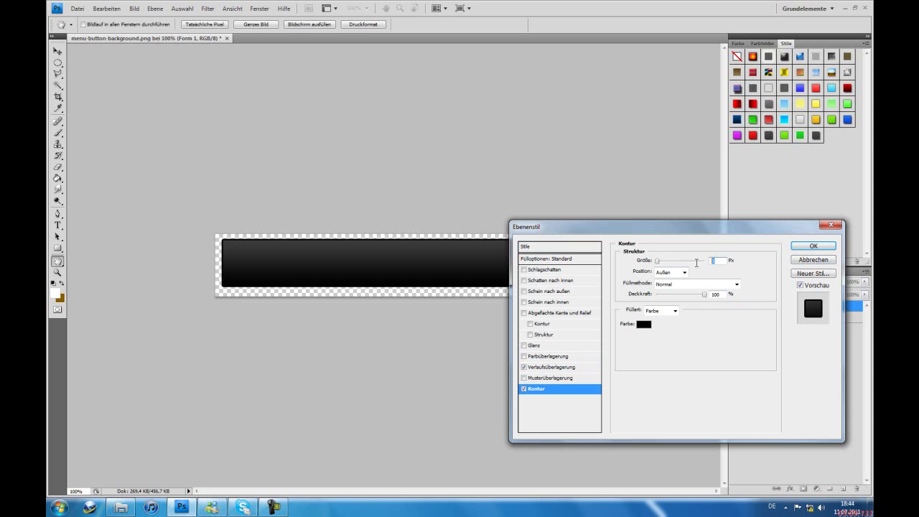
text(2)
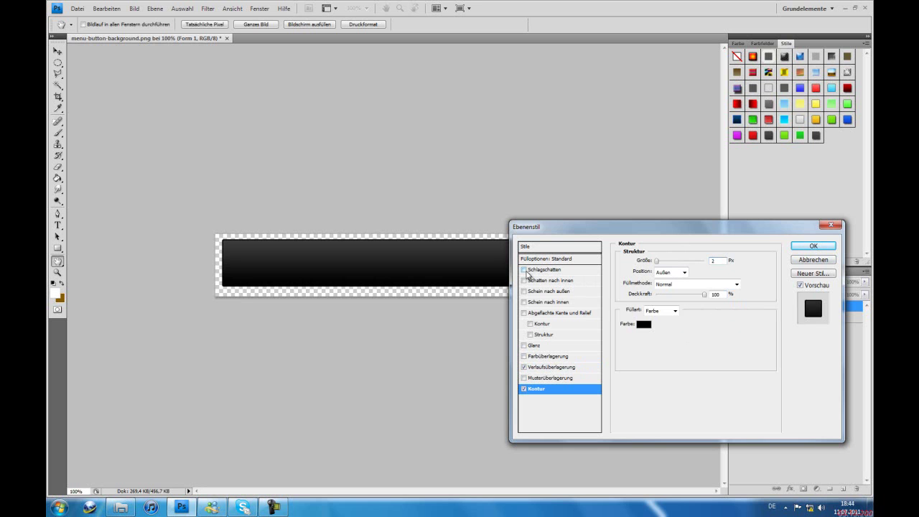
click(525, 271)
click(525, 271)
key(Return)
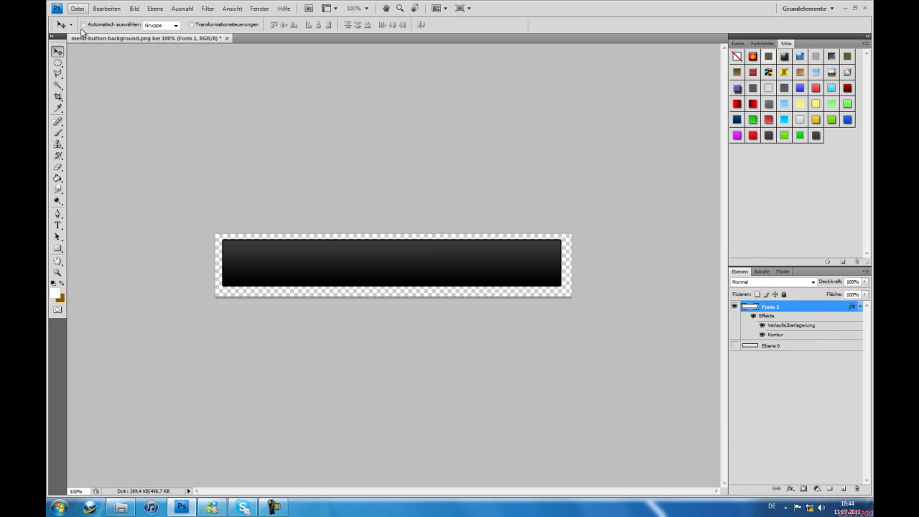
Step: Save the button in PNG format as menu-button-background.png in the Red 40 folder, replacing the existing file
click(79, 8)
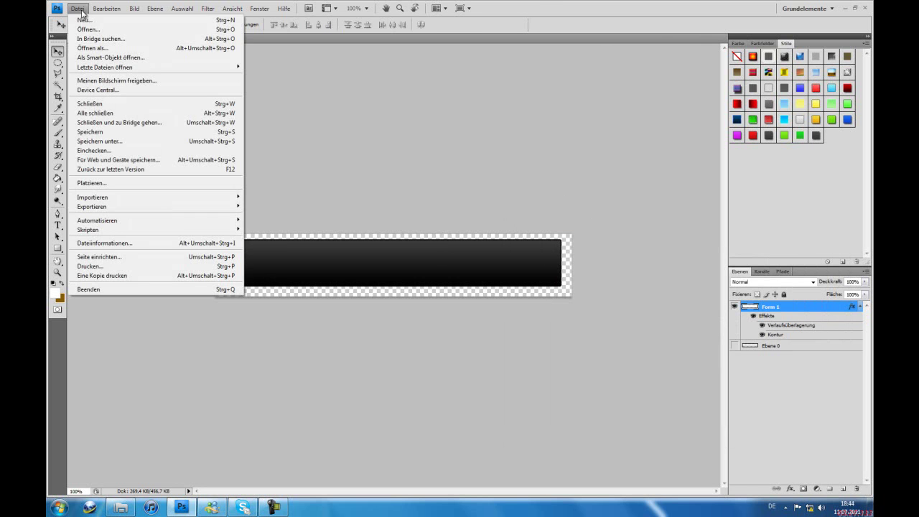
click(125, 141)
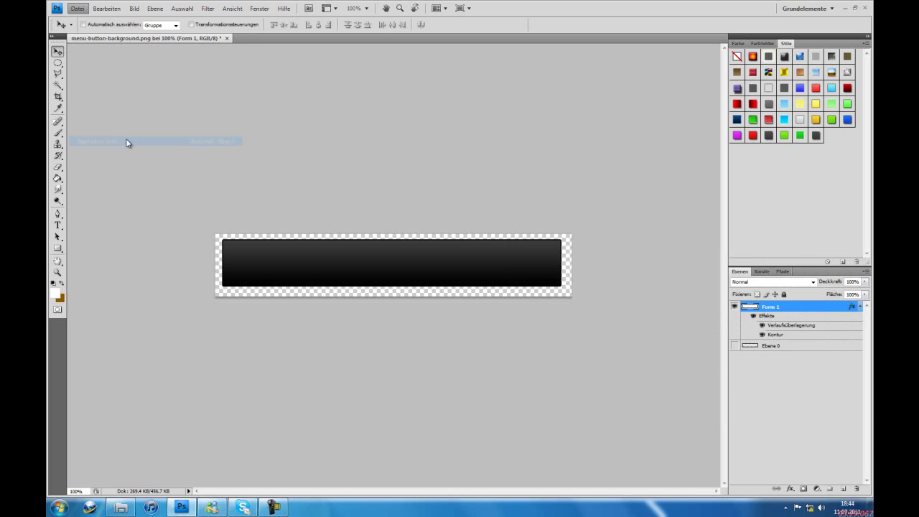
key(ctrl+shift+s)
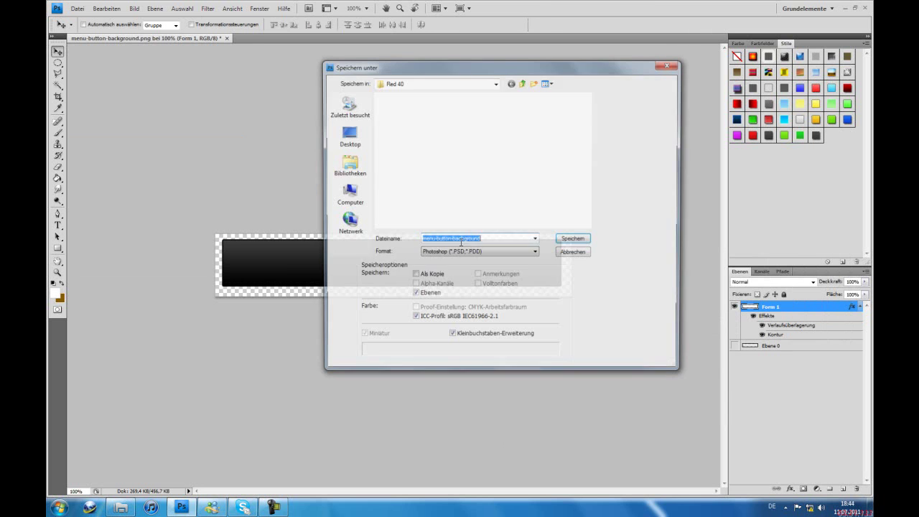
click(535, 253)
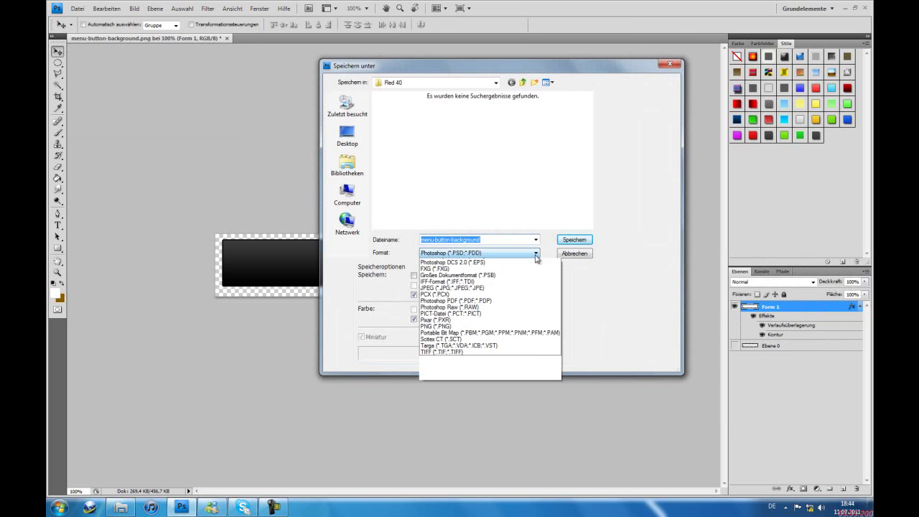
click(468, 358)
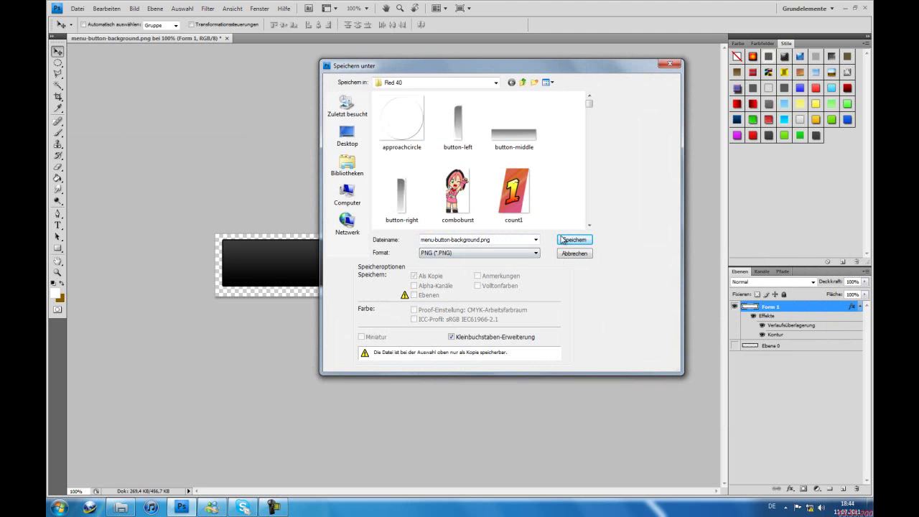
click(588, 240)
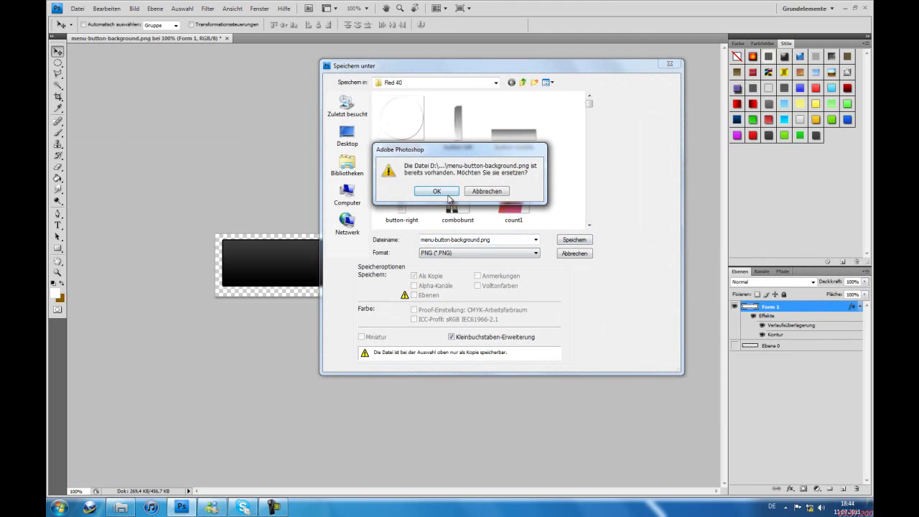
click(448, 199)
click(431, 262)
click(495, 244)
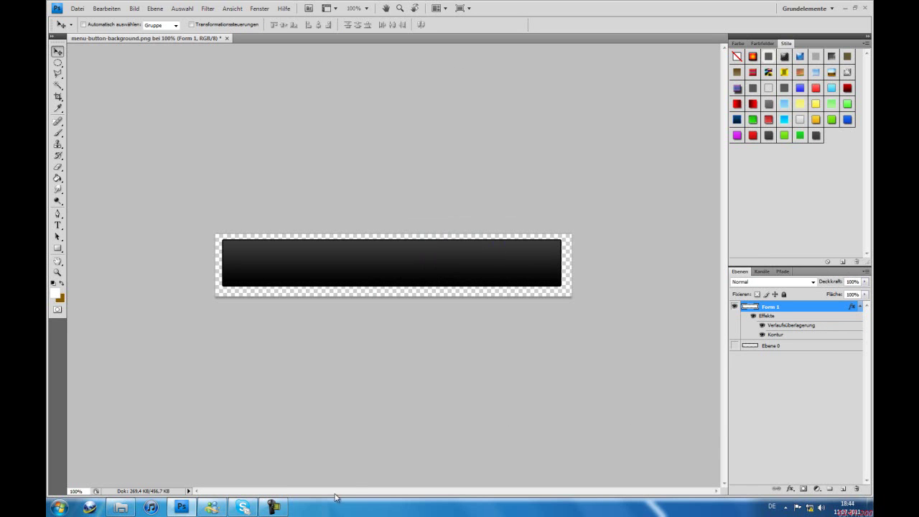
Step: Find ranking-back in the Red 40 folder and open it in Photoshop
click(121, 508)
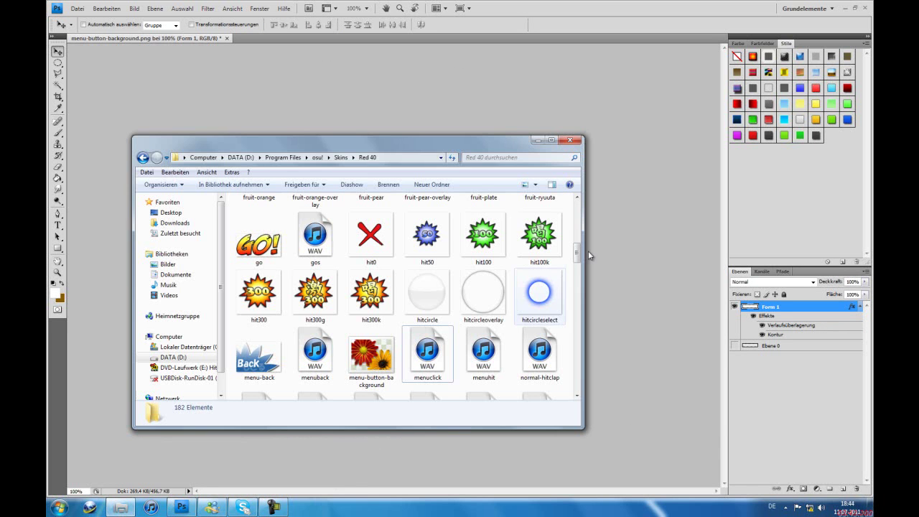
drag(579, 253, 578, 285)
click(491, 249)
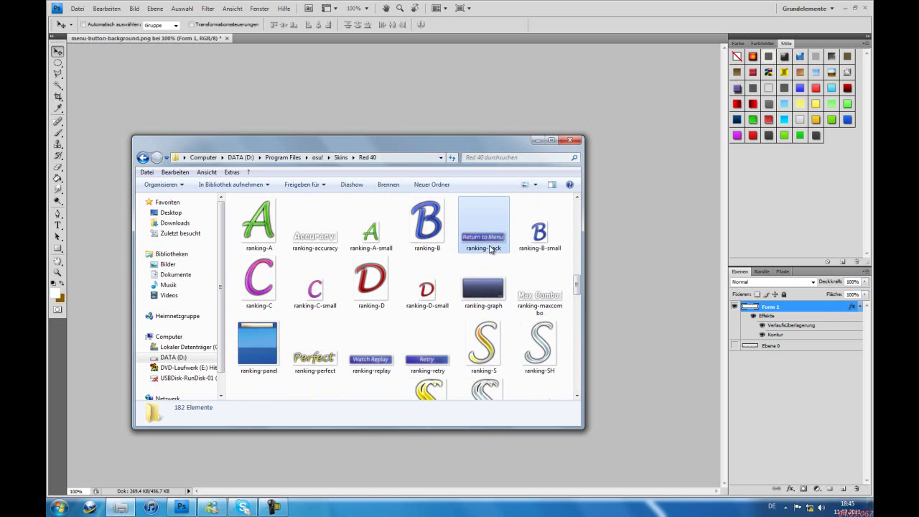
click(469, 111)
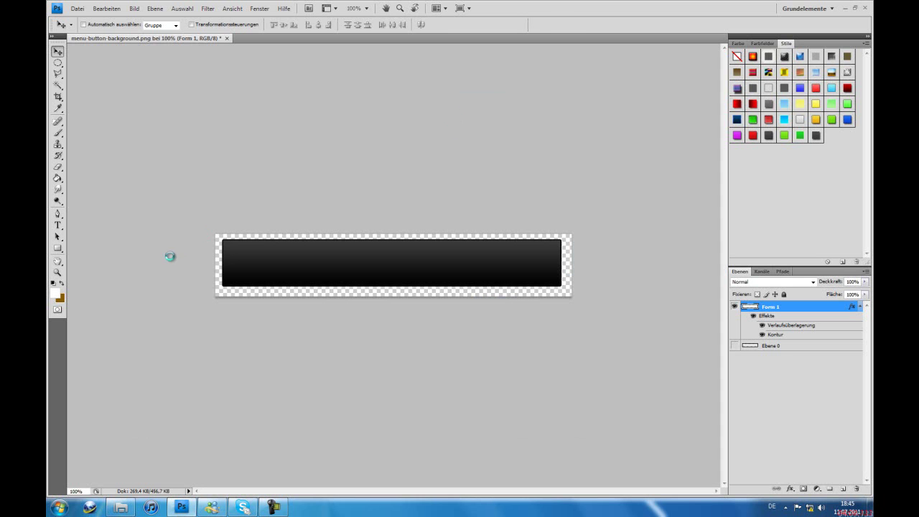
Step: Draw a white rectangle shape covering the blue Return to Menu button and hide the Ebene 0 layer
click(58, 249)
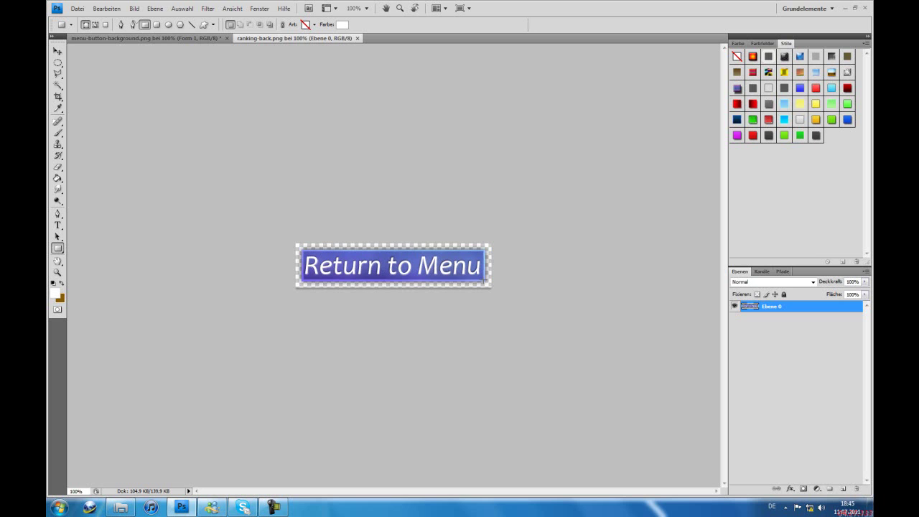
drag(484, 279, 484, 279)
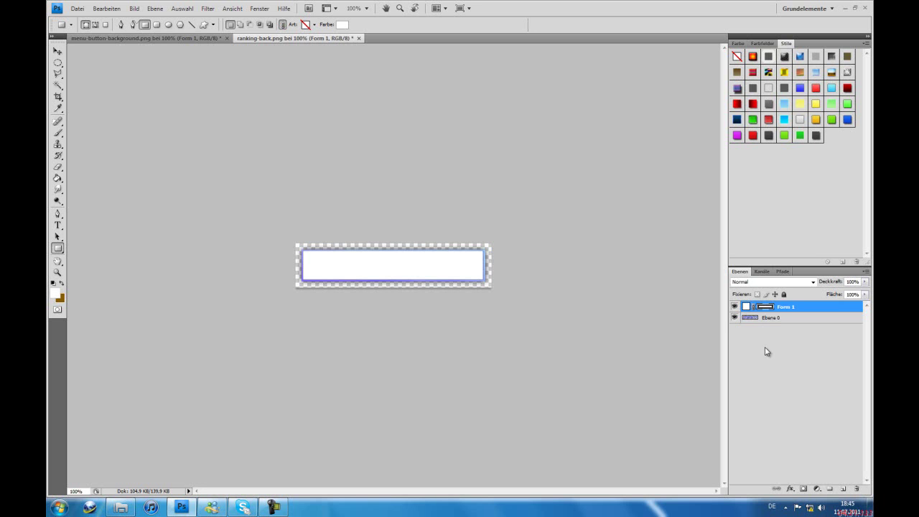
click(735, 318)
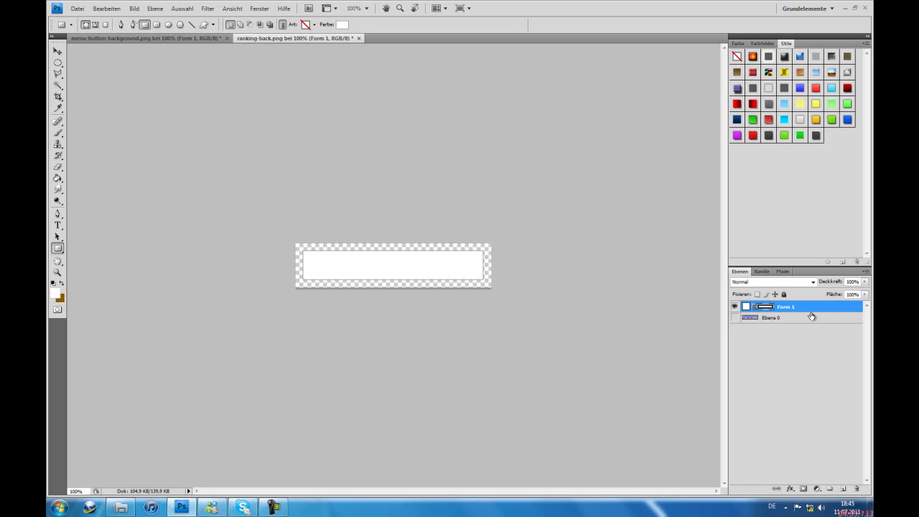
Step: Add a black outside stroke of 1 px to the Form 1 layer
right_click(809, 310)
click(751, 87)
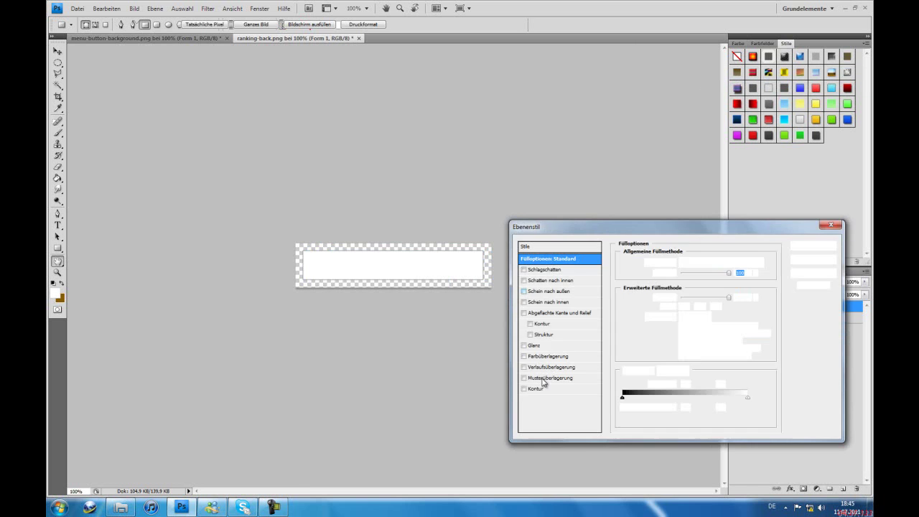
click(528, 391)
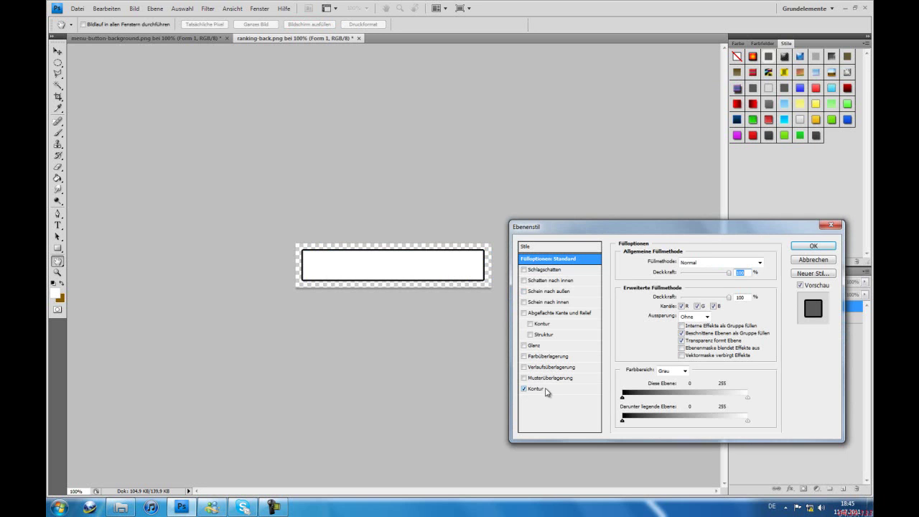
click(546, 389)
drag(659, 264, 620, 267)
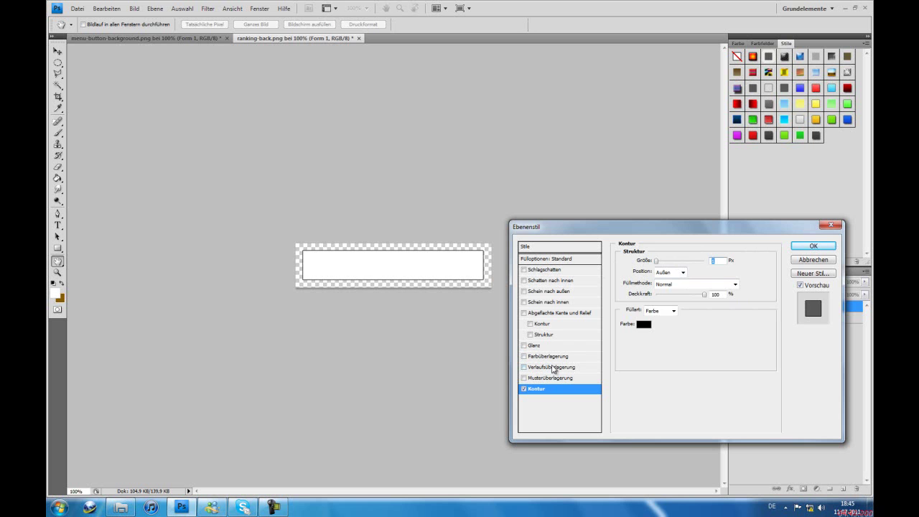
Step: Add a gradient overlay to the Form 1 layer and change its black start colour to dark red
click(551, 369)
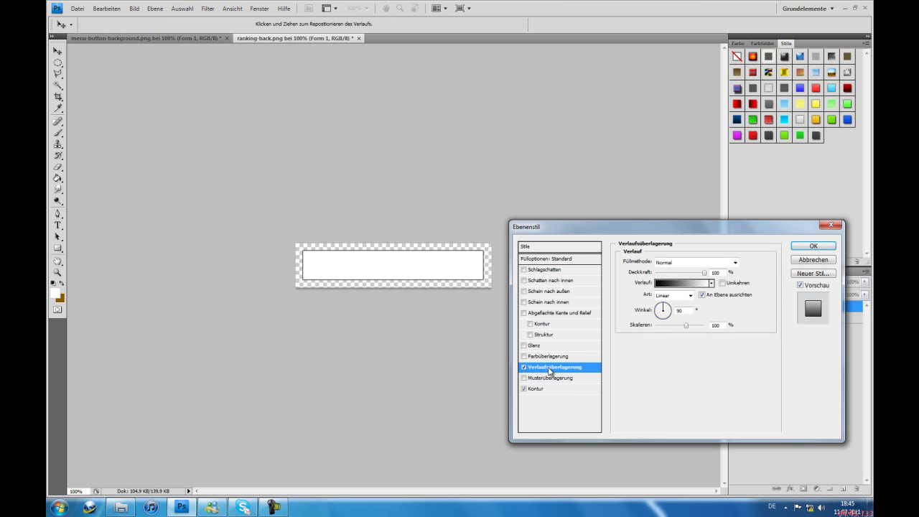
click(688, 287)
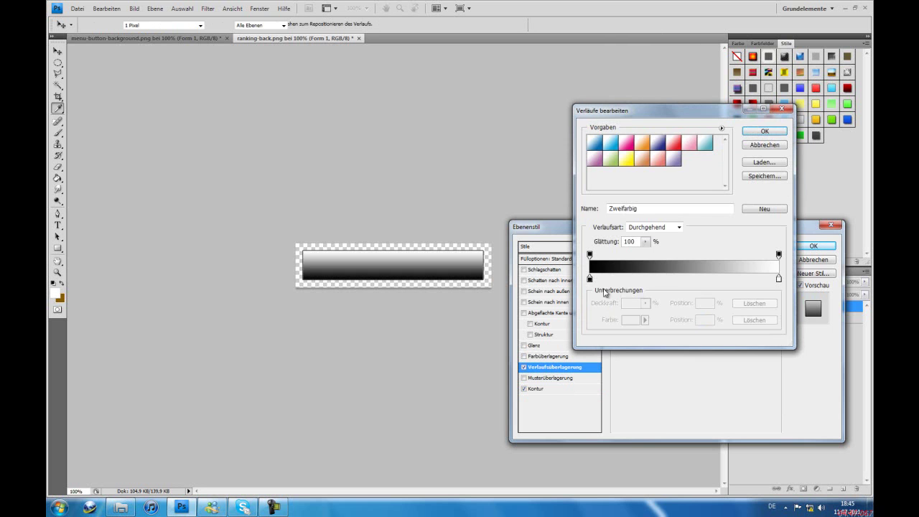
click(591, 277)
double_click(590, 277)
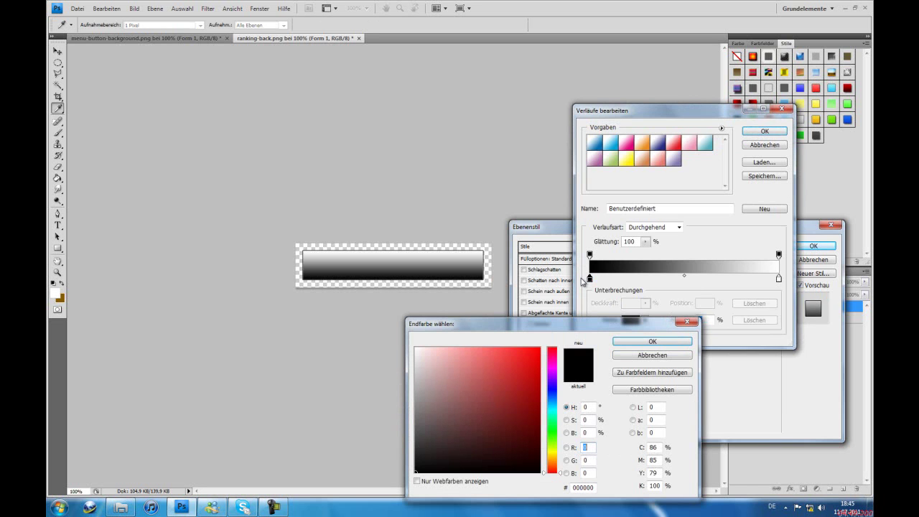
click(539, 379)
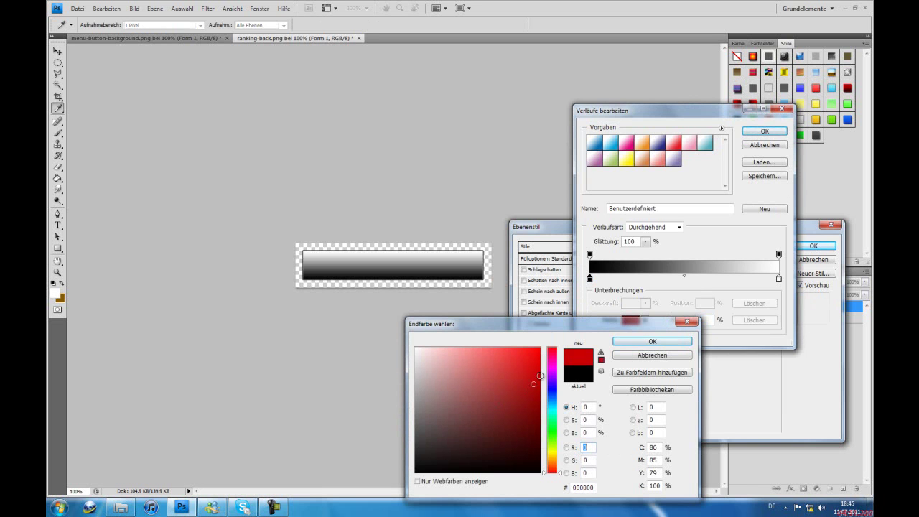
click(652, 344)
Step: Change the gradient's white end colour to bright red ff2424 and accept the gradient
double_click(779, 279)
drag(523, 351, 523, 341)
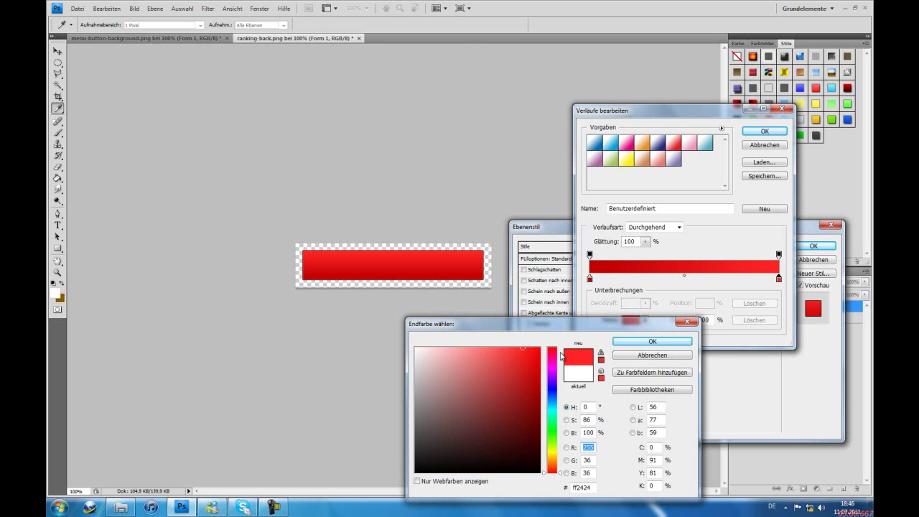
click(644, 341)
click(754, 132)
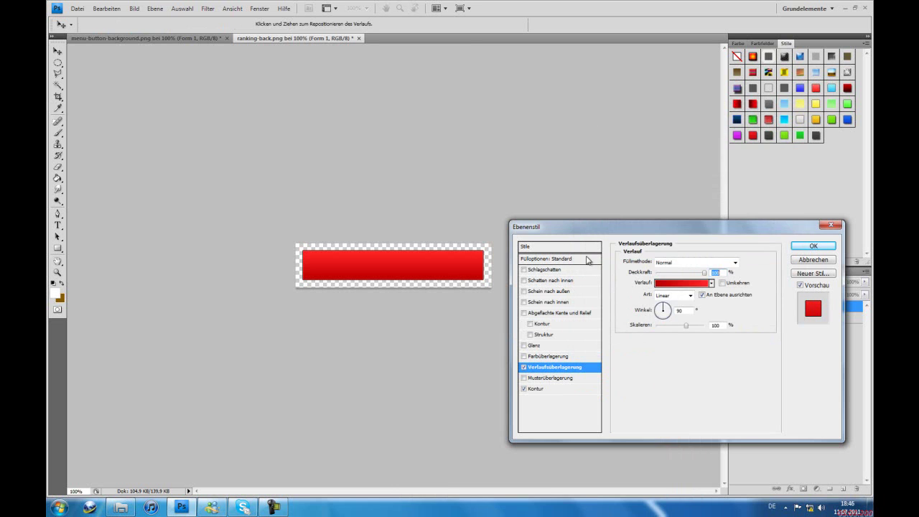
Step: Add a drop shadow with a 153° angle, 5 px distance and 8 px size, and apply the layer style
click(525, 272)
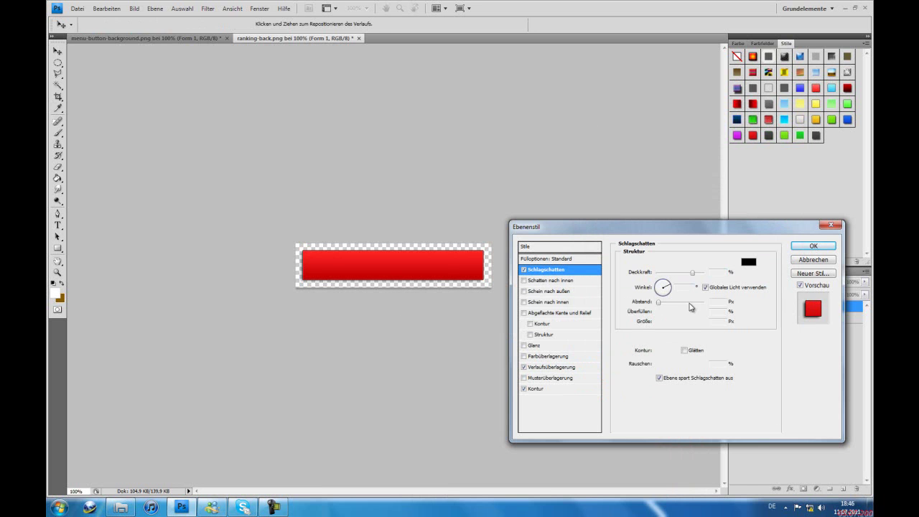
click(660, 289)
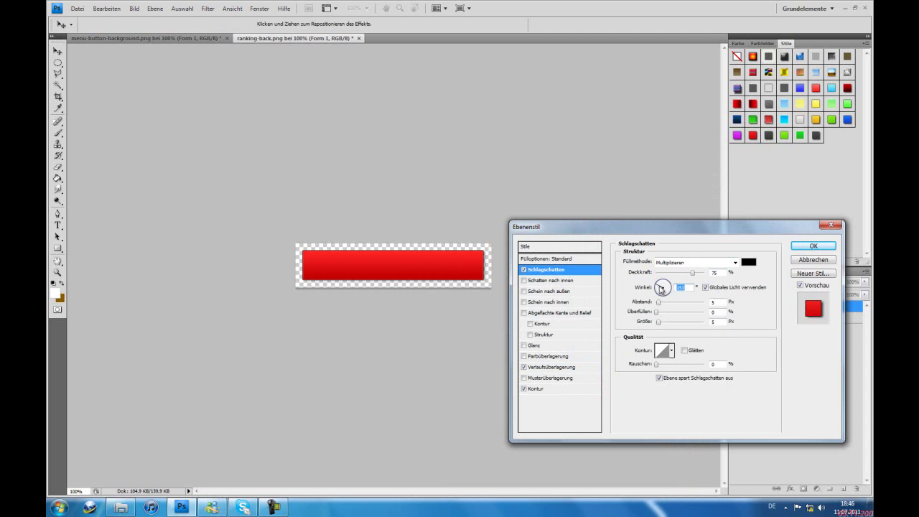
click(662, 324)
click(657, 305)
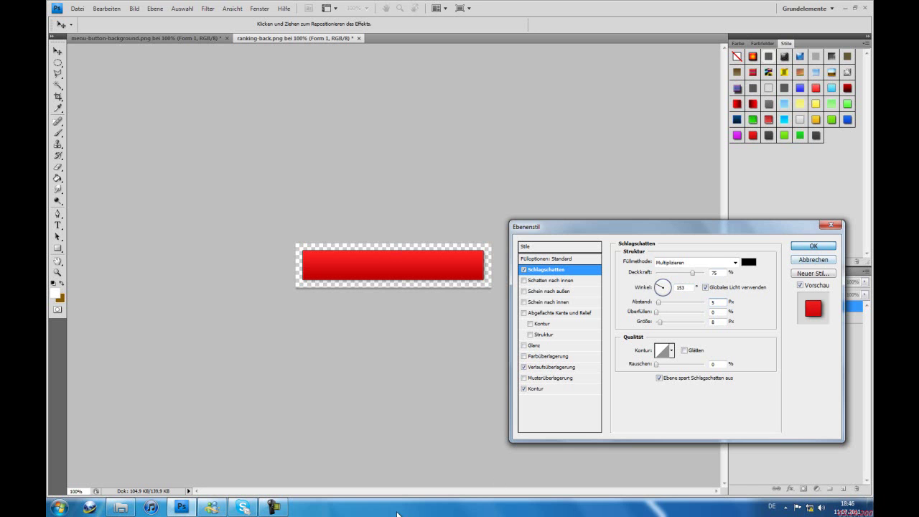
key(Return)
Step: Rasterize the Form 1 shape layer in preparation for adding text over it
click(120, 507)
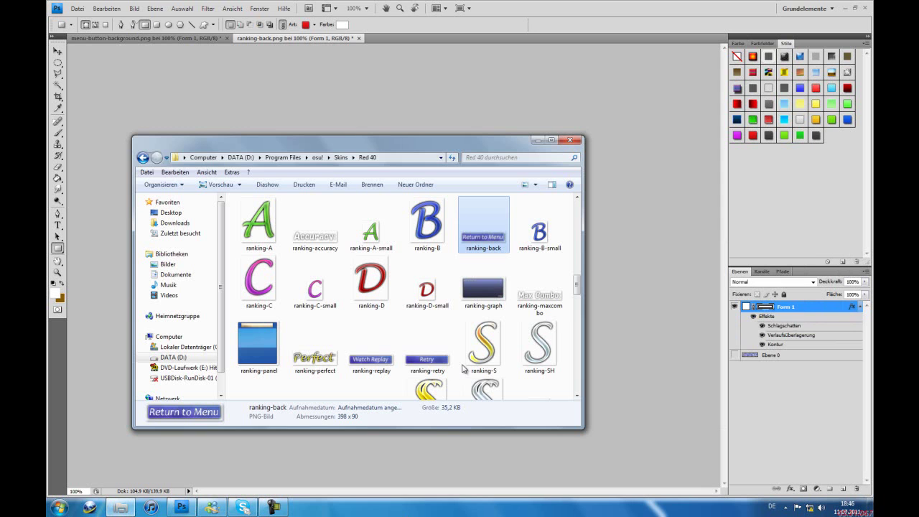
click(534, 141)
click(57, 226)
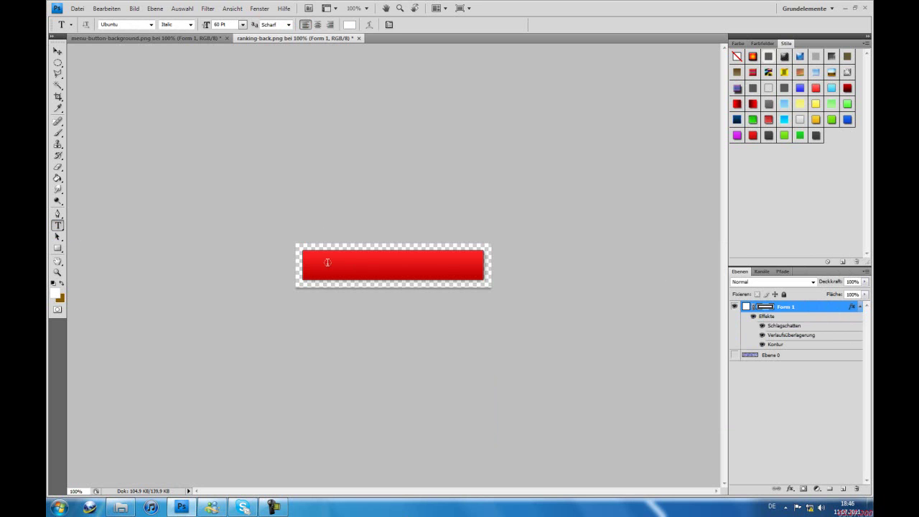
right_click(803, 306)
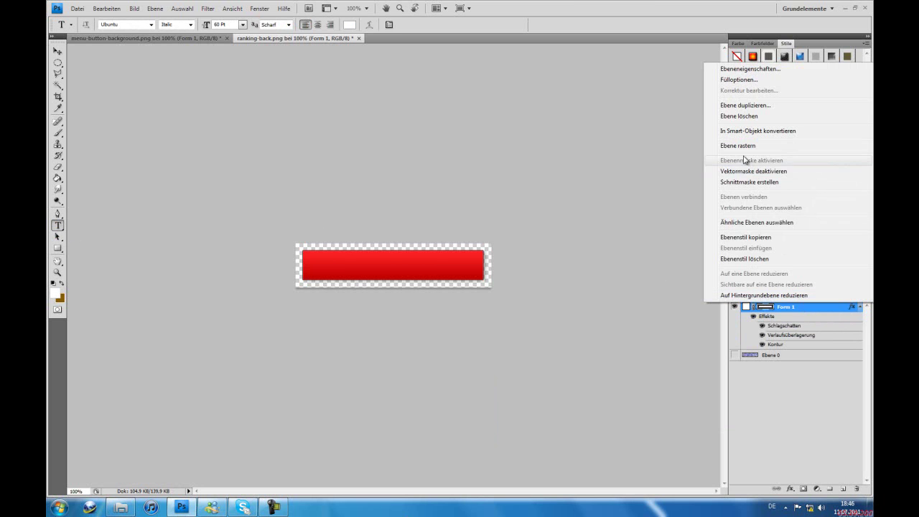
click(740, 146)
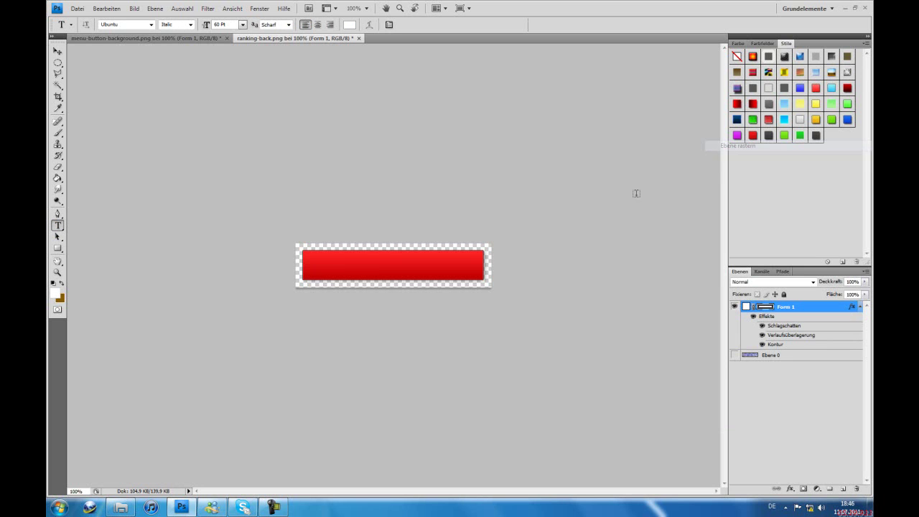
Step: Add the text "Return to Menu" on the red button in white Ubuntu Italic and set its size to 30 pt
click(343, 269)
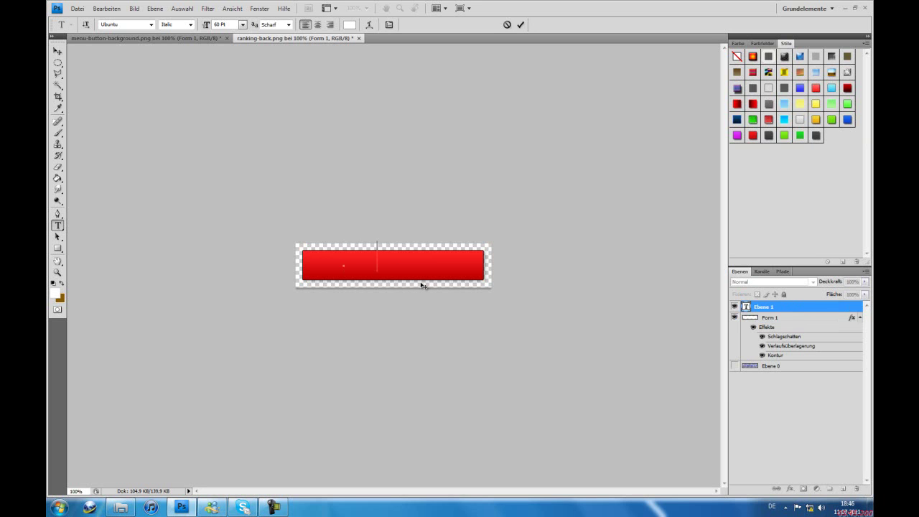
text(Re  )
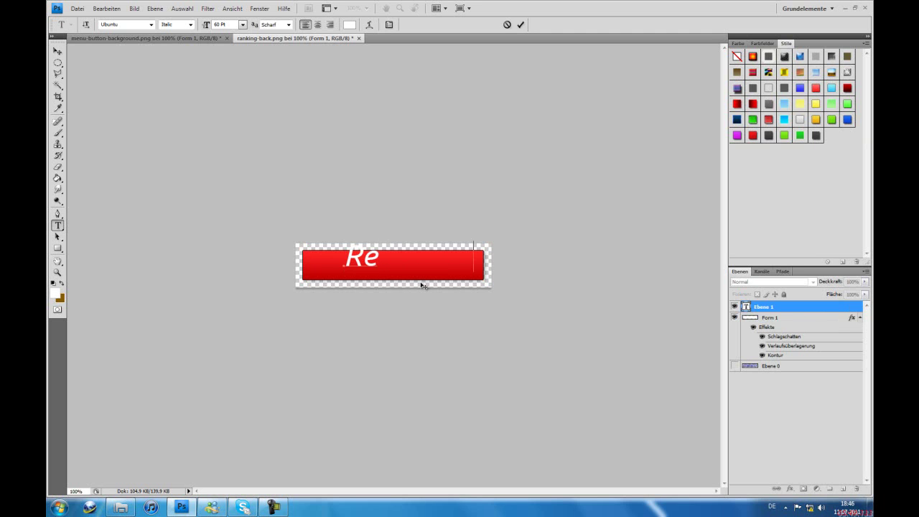
text(    Menu)
drag(548, 259, 348, 260)
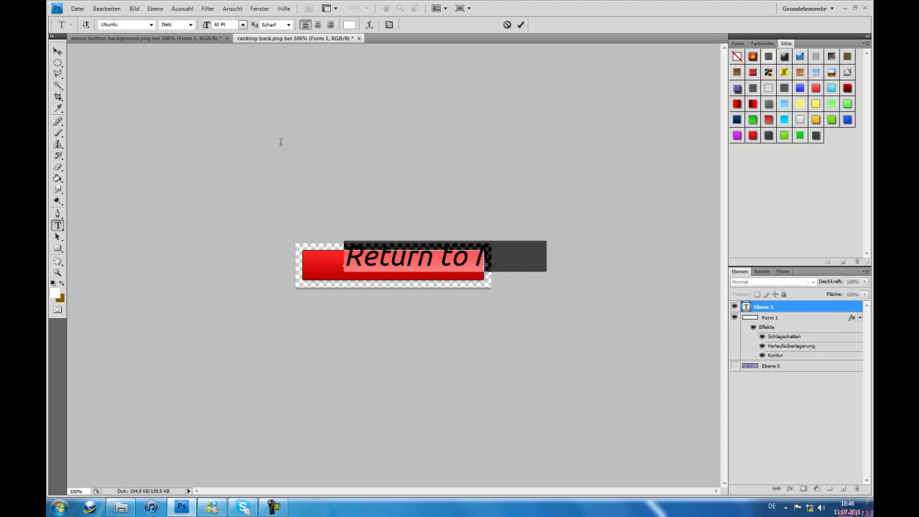
click(243, 24)
click(246, 147)
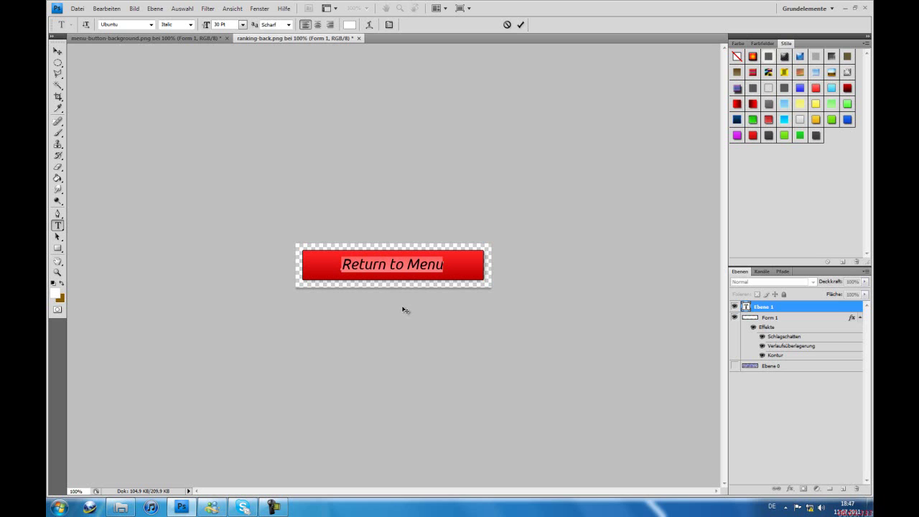
click(815, 309)
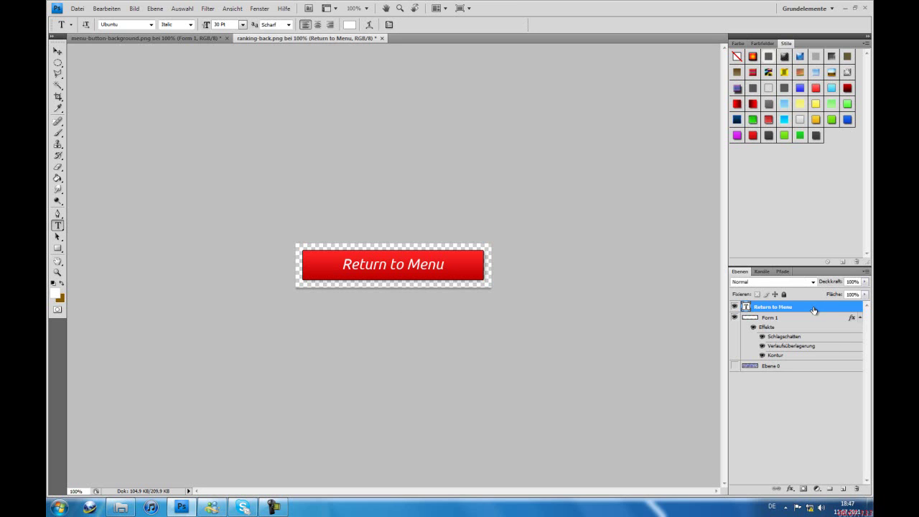
Step: Nudge the Return to Menu text slightly left to centre it and apply the light grey style preset to it
click(57, 52)
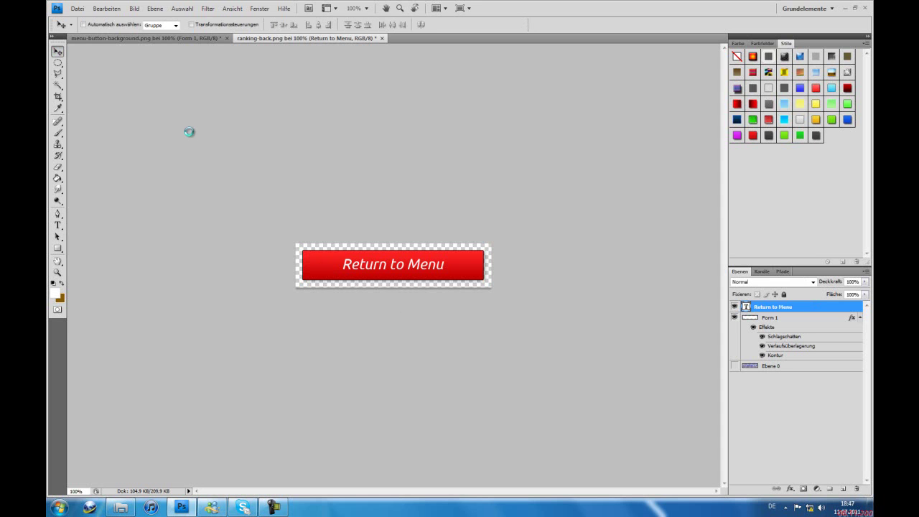
key(Left)
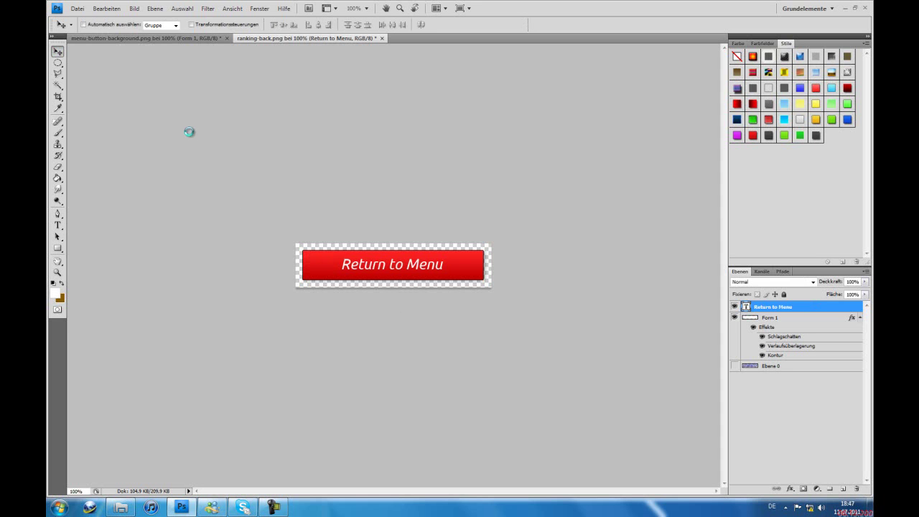
key(Left)
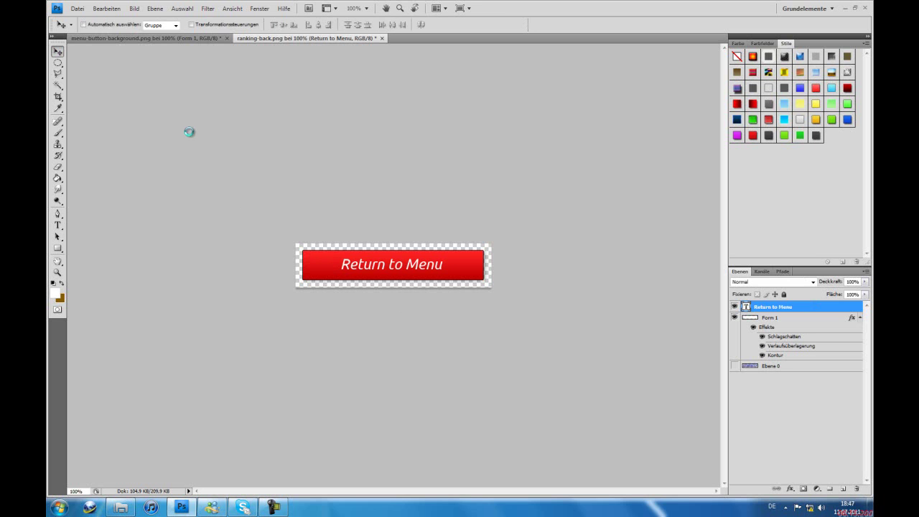
key(Right)
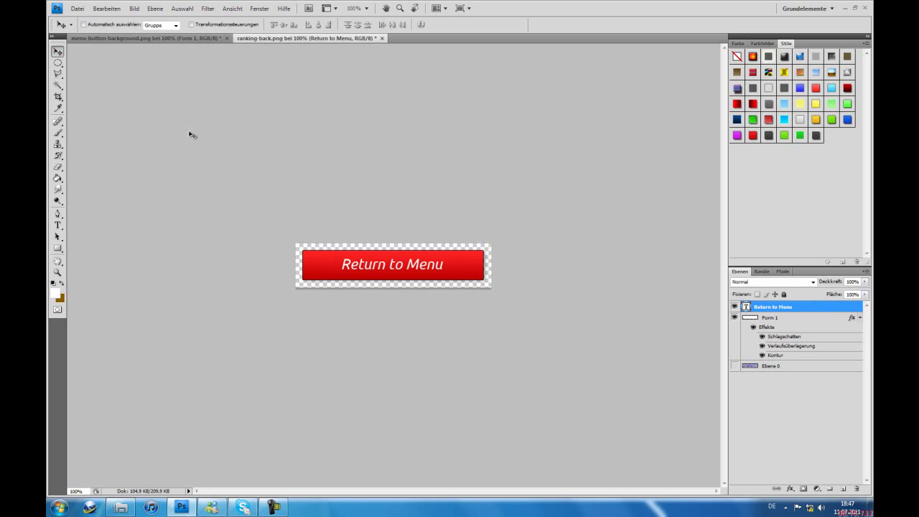
click(800, 119)
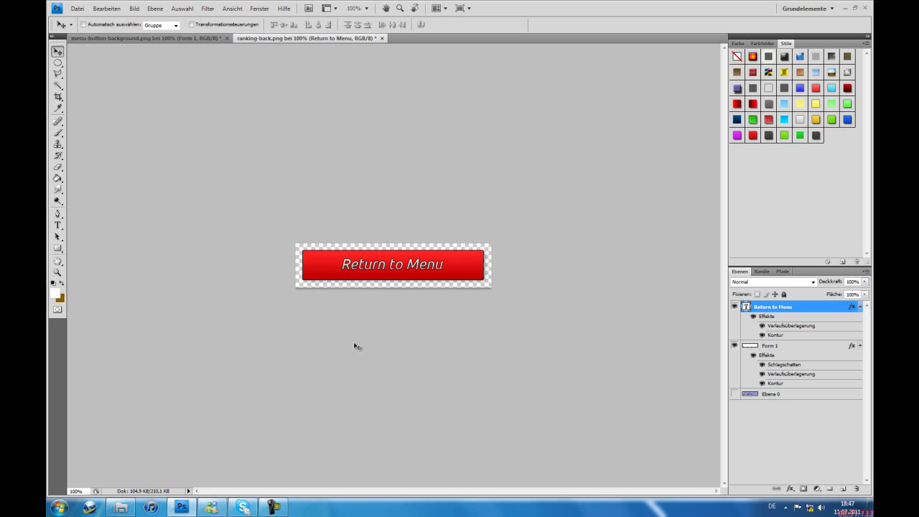
Step: Save the button as interlaced PNG ranking-back.png in the Red 40 folder, replacing the existing file, and check its thumbnail there
click(76, 9)
click(111, 144)
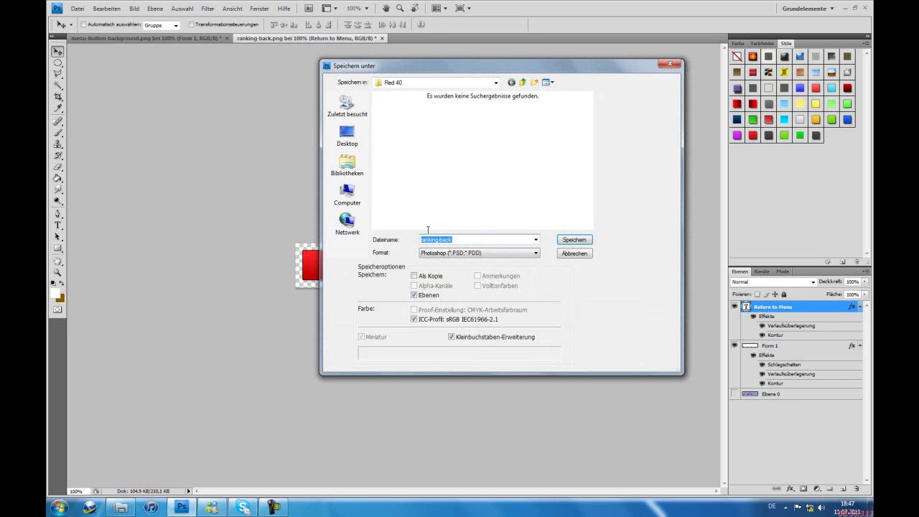
click(538, 253)
click(473, 357)
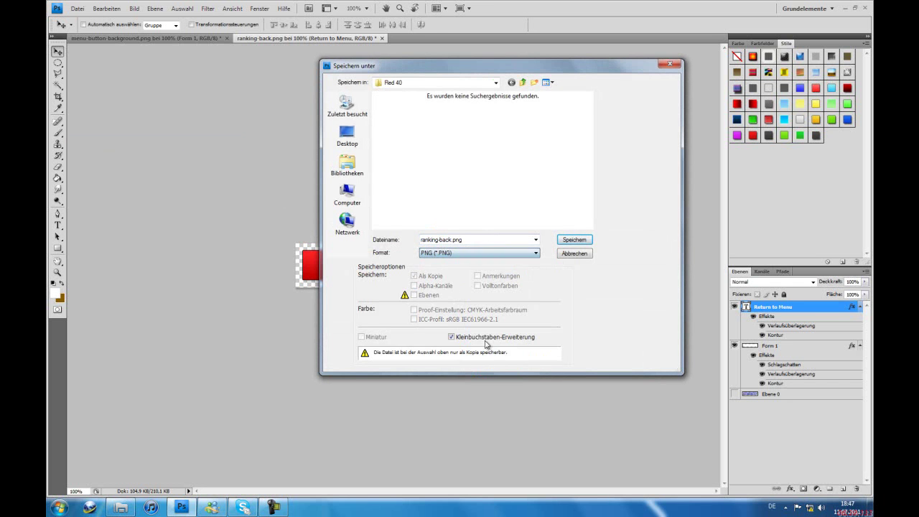
click(585, 239)
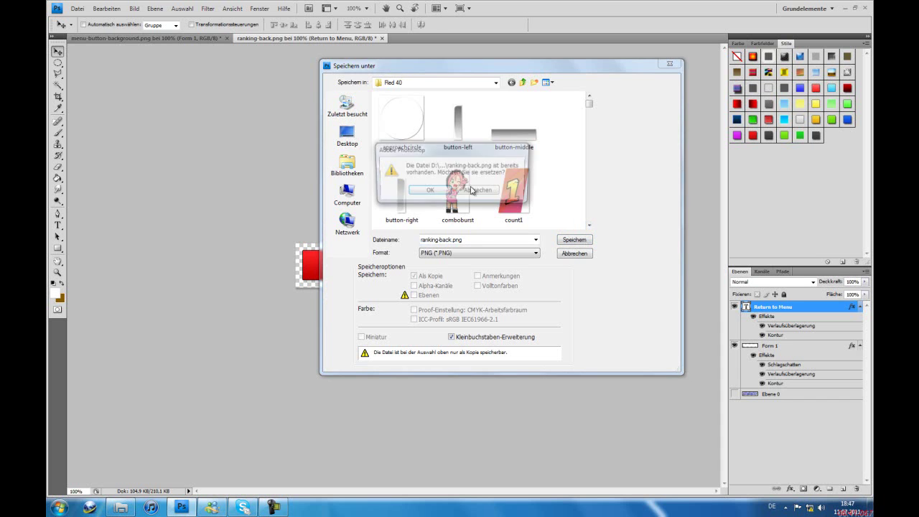
click(440, 191)
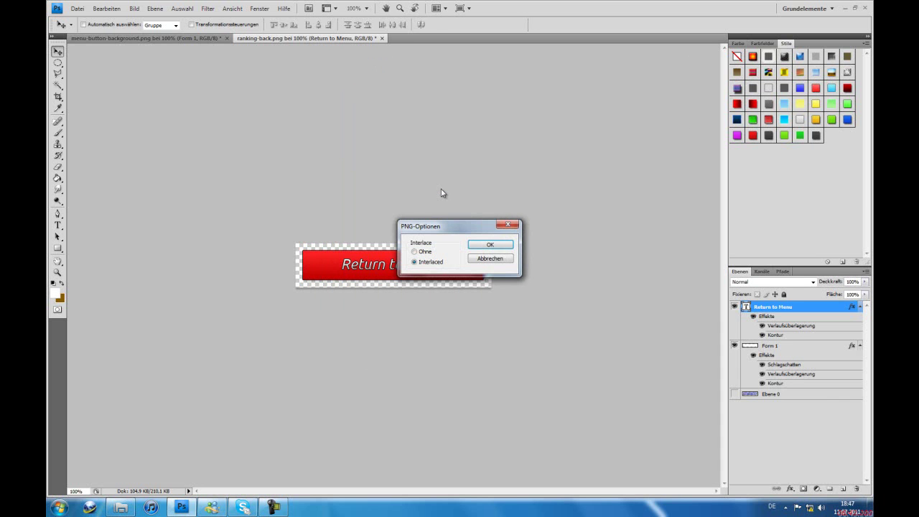
click(492, 244)
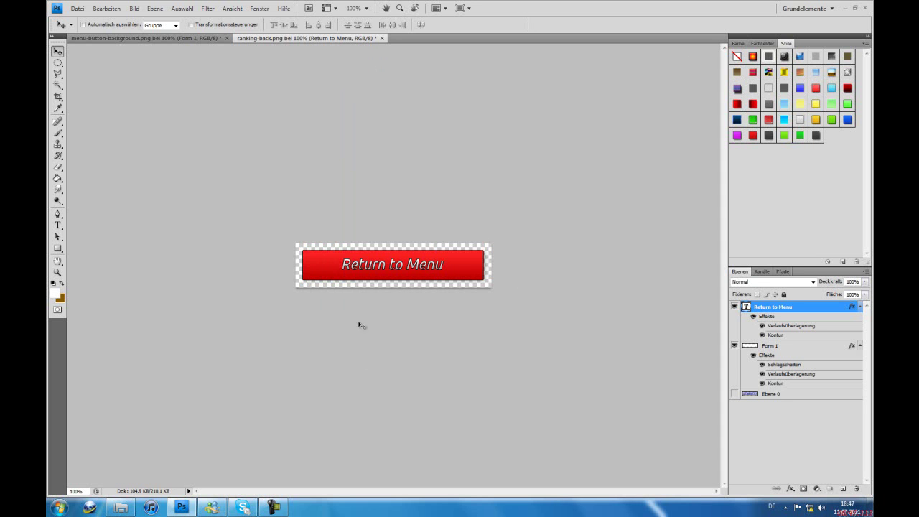
click(130, 508)
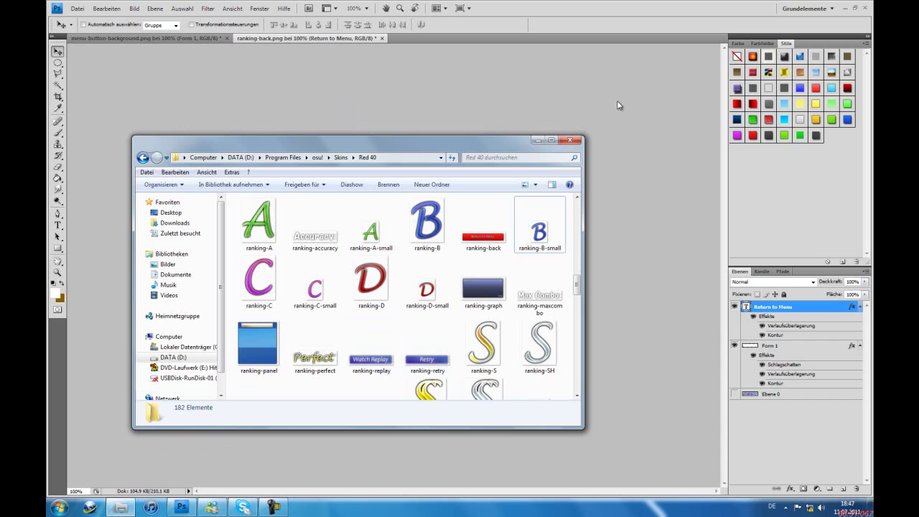
click(537, 140)
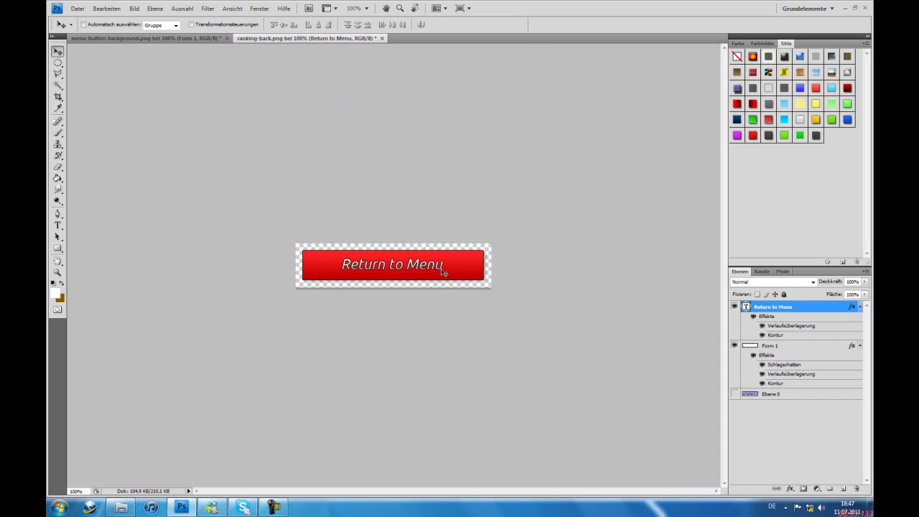
Step: Replace the text "Return to Menu" on the red button with "Retry"
click(57, 225)
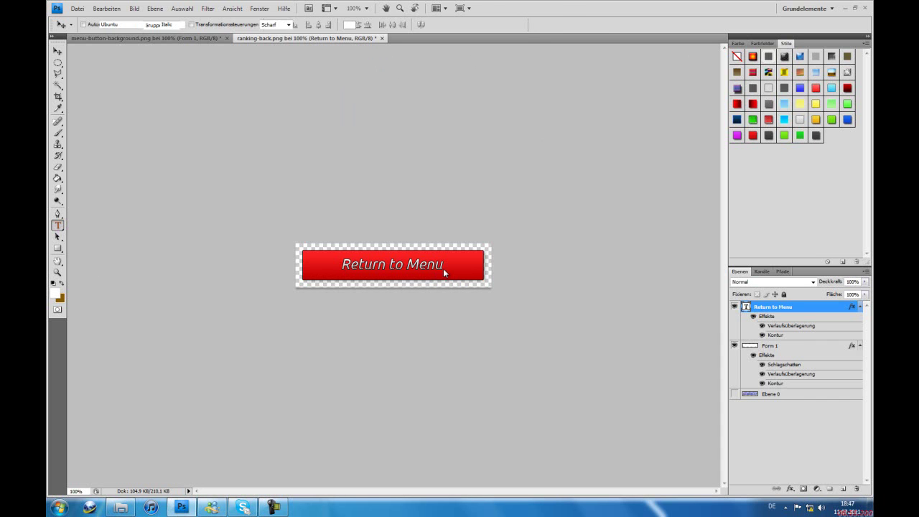
triple_click(320, 266)
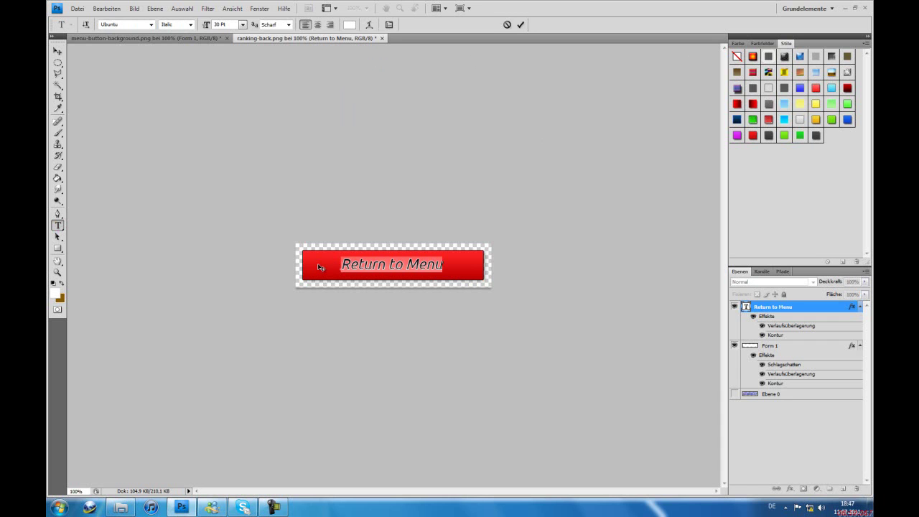
click(320, 267)
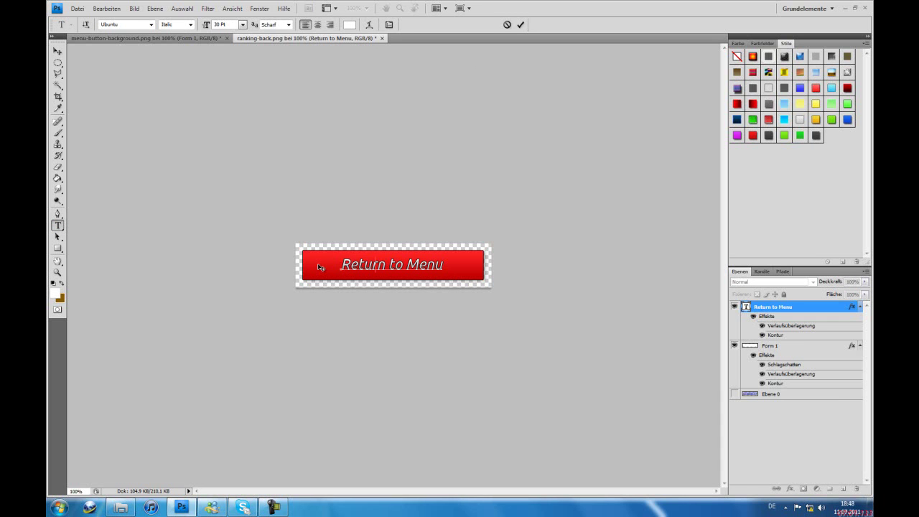
key(ctrl+a)
text(Retry)
click(58, 51)
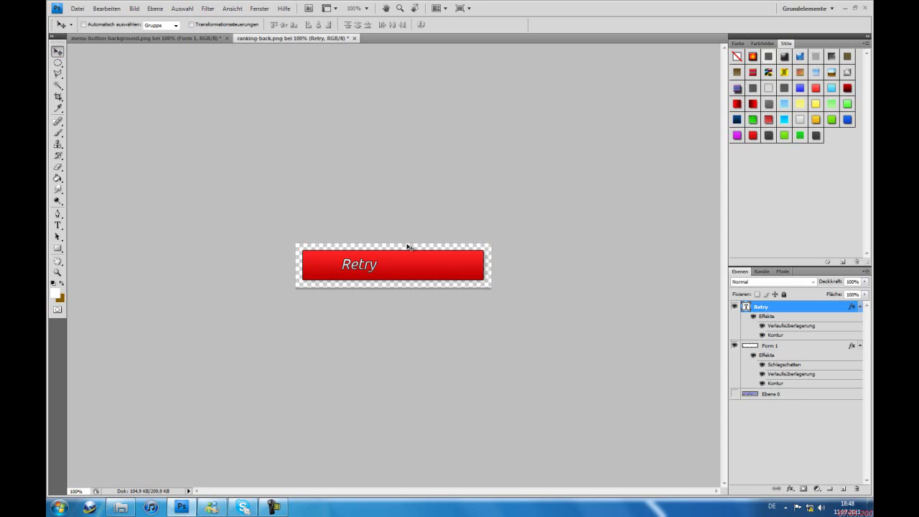
Step: Nudge the Retry text to the right until it is horizontally centred on the red button
key(Right)
key(Right)
key(Right)
key(Right)
key(Right)
key(Right)
key(Right)
key(Right)
key(Right)
key(Right)
key(Right)
key(Right)
key(Right)
key(Right)
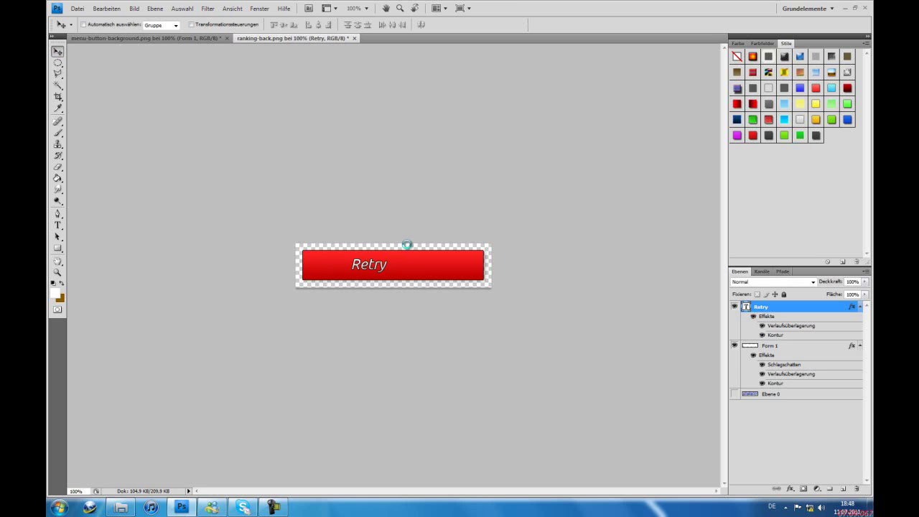
key(Right)
key(Right)
key(Right)
key(Right)
key(Right)
key(Right)
key(Right)
key(Right)
key(Right)
key(Right)
key(Right)
key(Right)
key(Right)
key(Right)
key(Right)
key(Right)
key(Right)
key(Right)
key(Right)
key(Right)
key(Right)
key(Right)
key(Right)
key(Right)
key(Right)
key(Right)
key(Right)
key(Right)
key(Right)
key(Right)
key(Right)
key(Right)
key(Right)
key(Right)
key(Right)
key(Right)
key(Right)
key(Right)
key(Right)
key(Right)
key(Right)
key(Right)
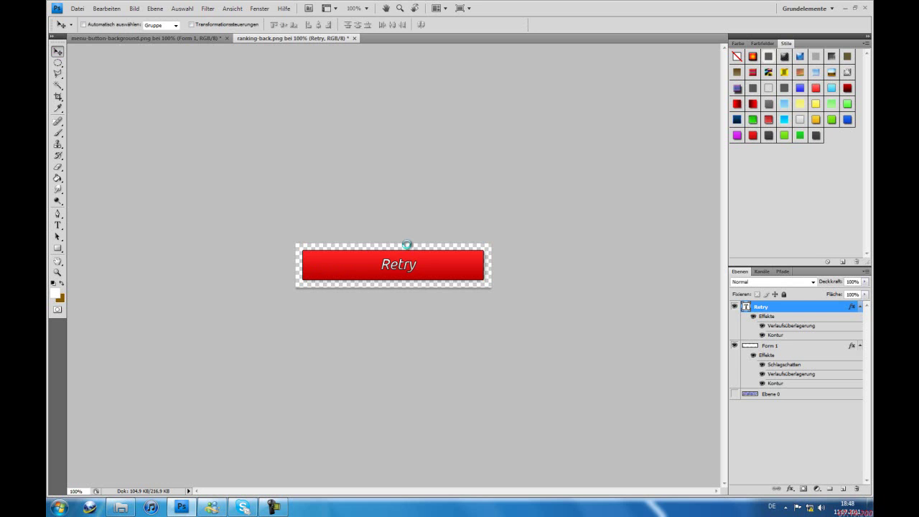
key(Left)
key(Left)
key(Left)
key(Left)
key(Right)
key(Left)
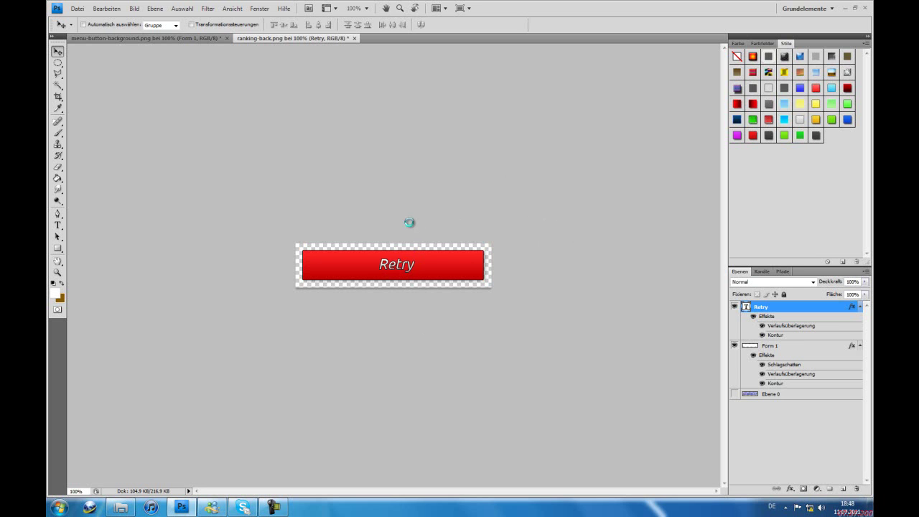
key(Left)
key(Left)
Step: Save the Retry button as interlaced PNG ranking-retry.png in the Red 40 folder, overwriting the existing file, and check its thumbnail
click(78, 8)
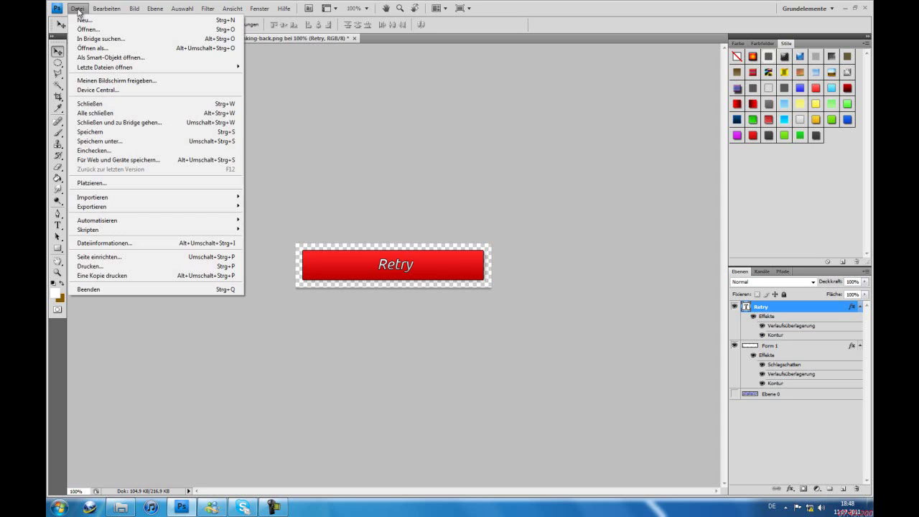
click(140, 144)
click(459, 243)
double_click(459, 243)
text(R)
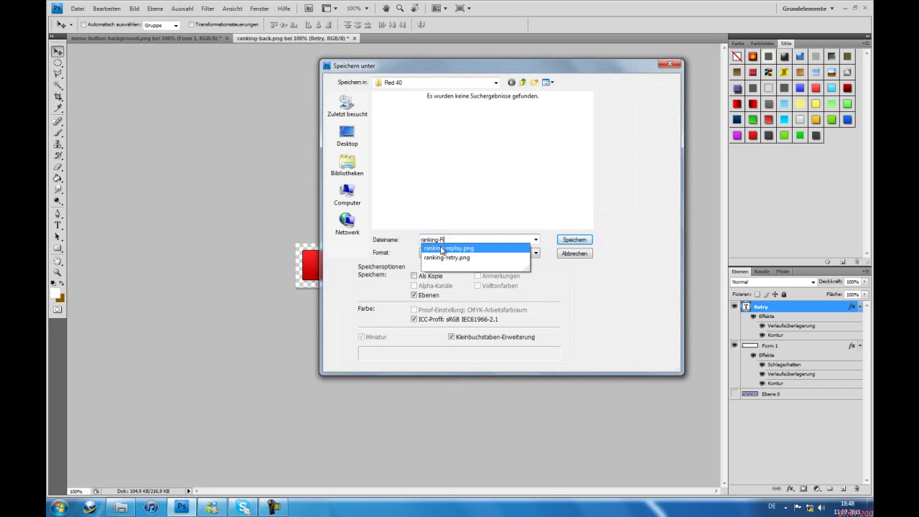
click(515, 260)
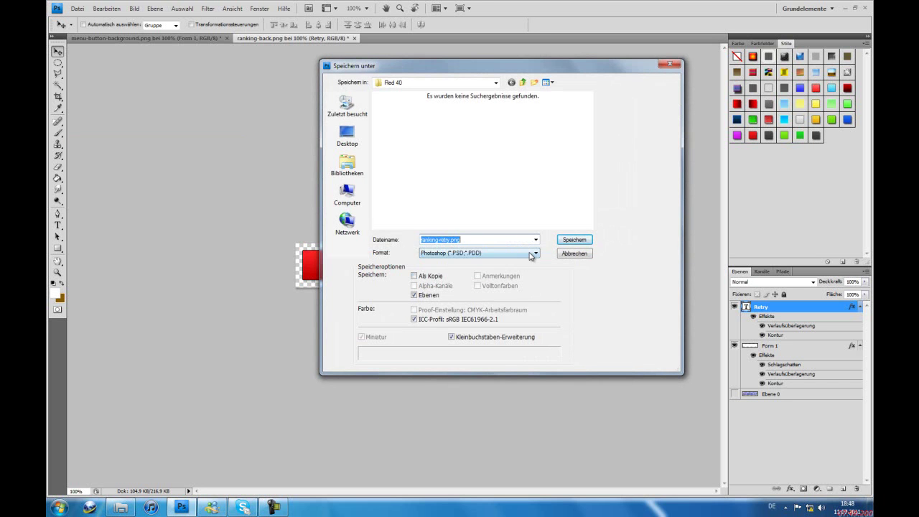
click(535, 253)
click(474, 358)
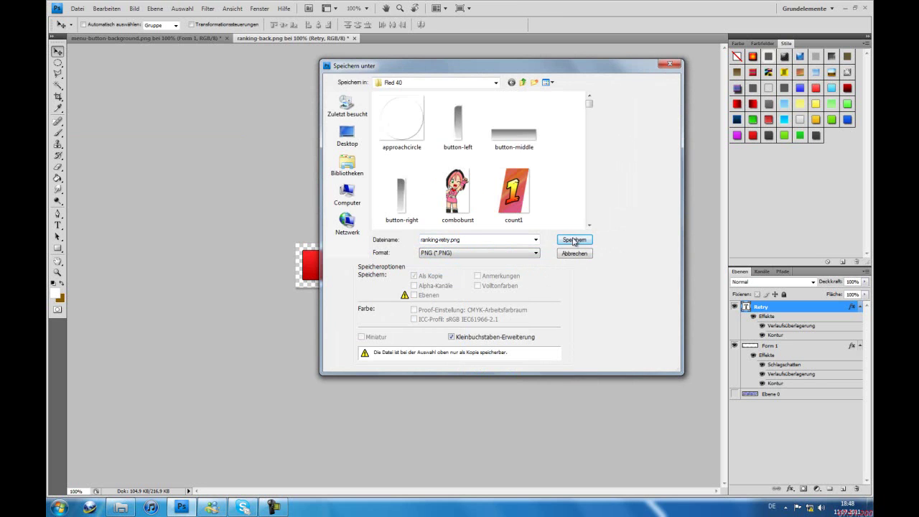
key(Return)
click(431, 192)
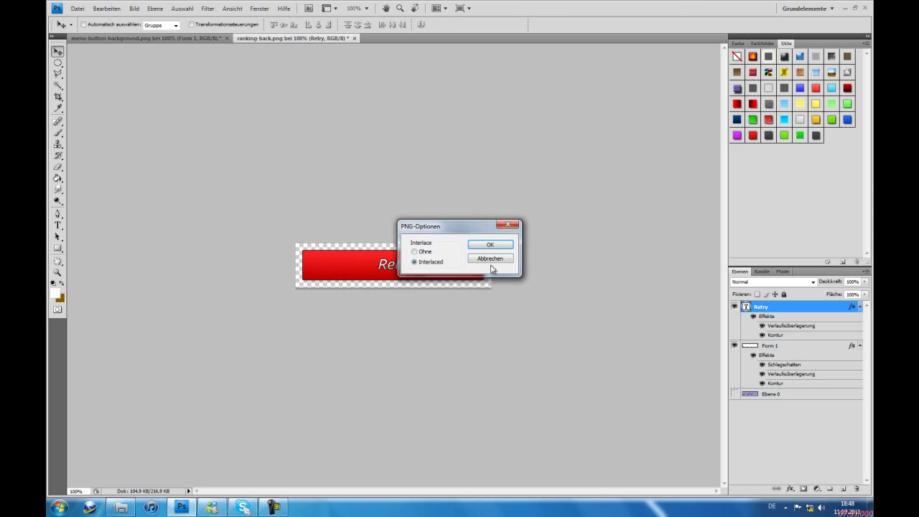
click(491, 245)
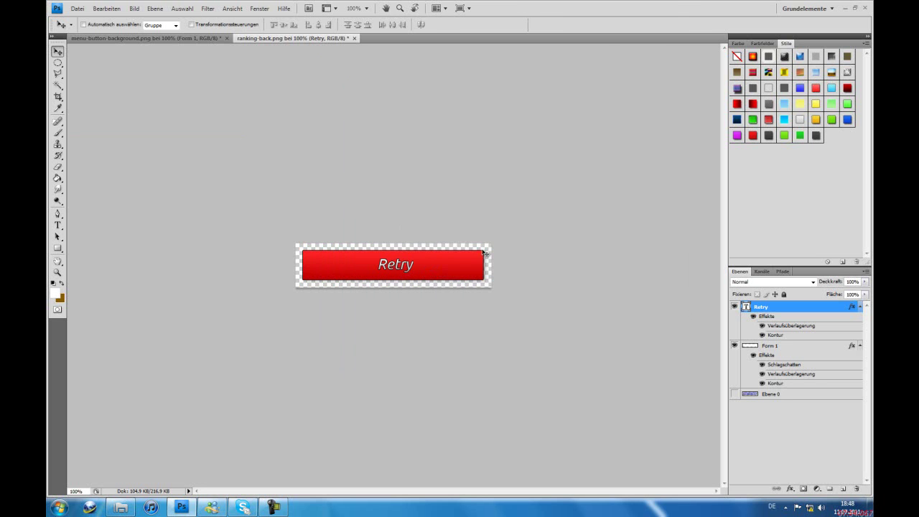
click(121, 507)
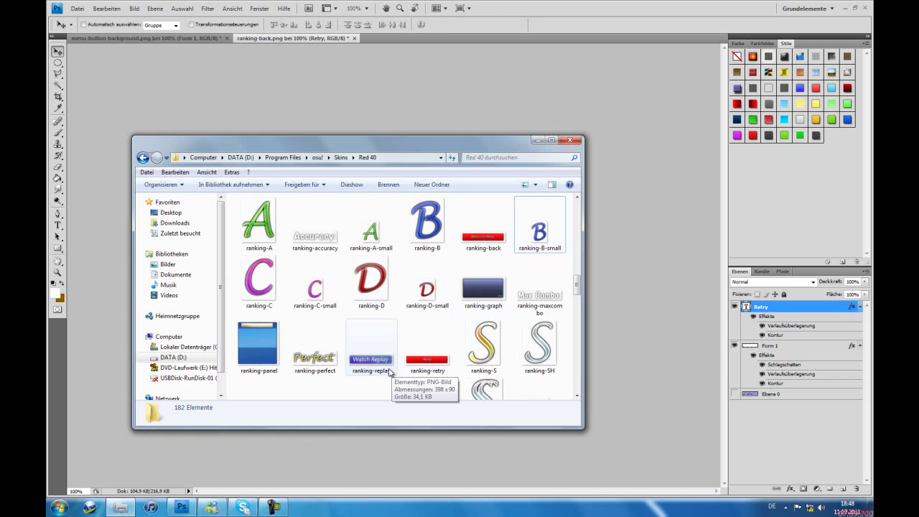
click(629, 302)
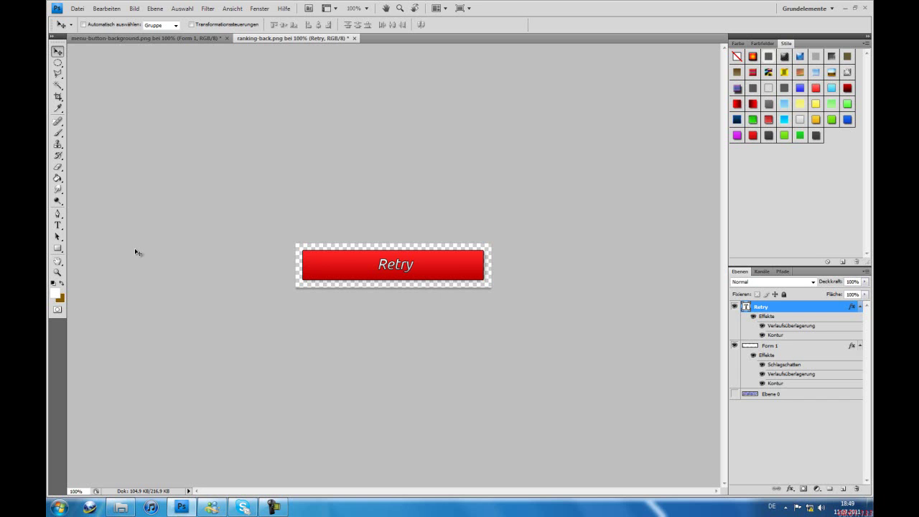
click(57, 225)
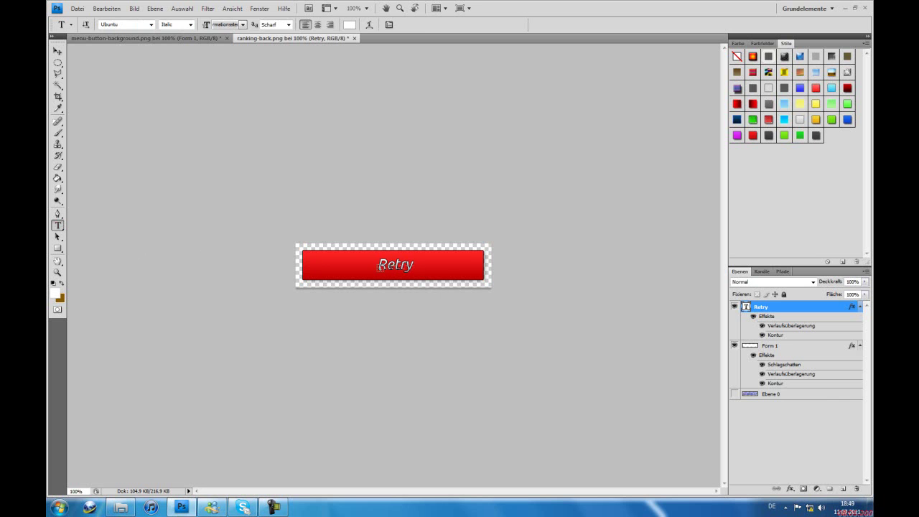
click(421, 281)
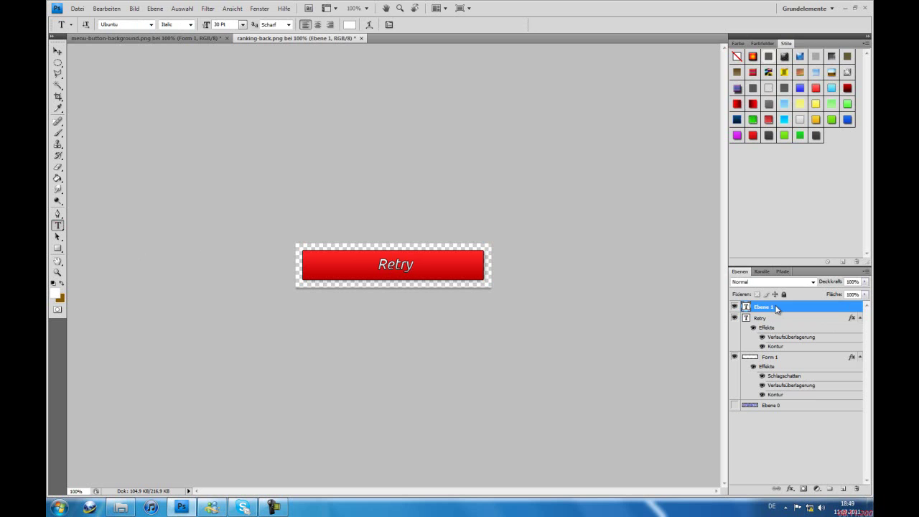
right_click(775, 308)
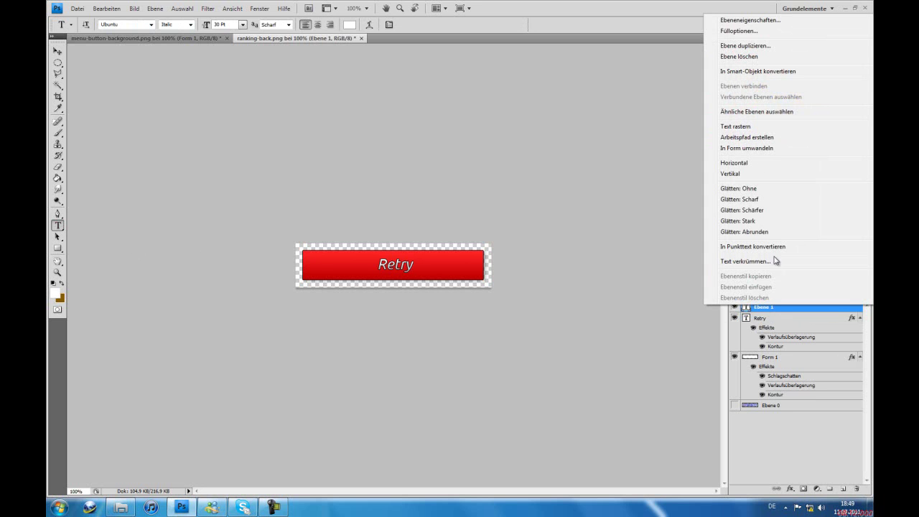
click(739, 57)
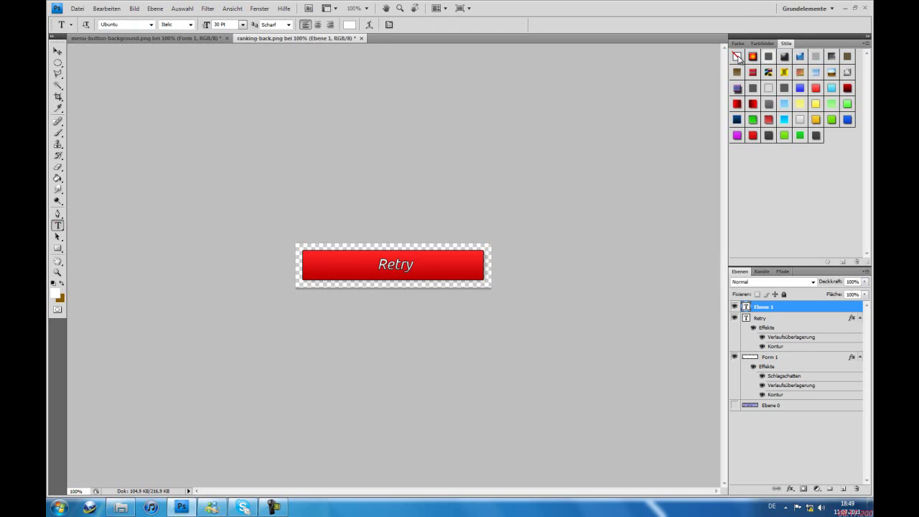
click(433, 192)
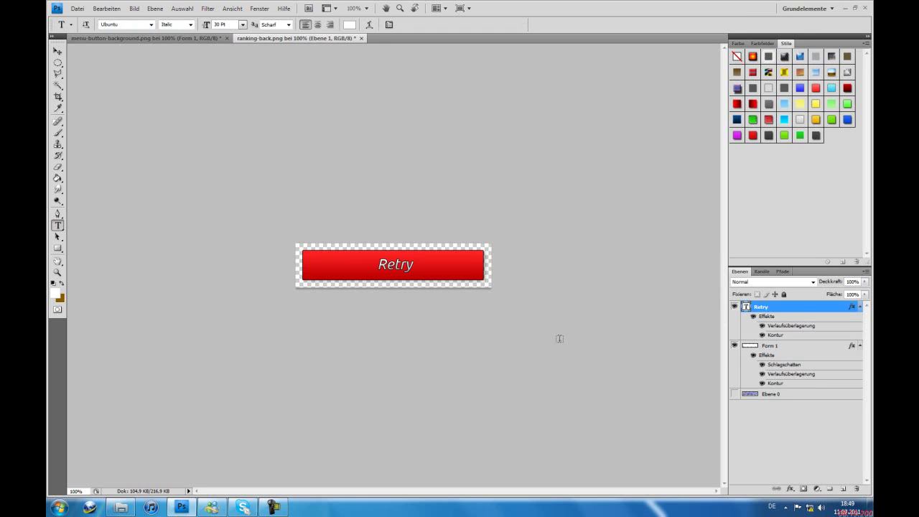
Step: Replace the text "Retry" on the red button with "Watch Replay"
double_click(369, 267)
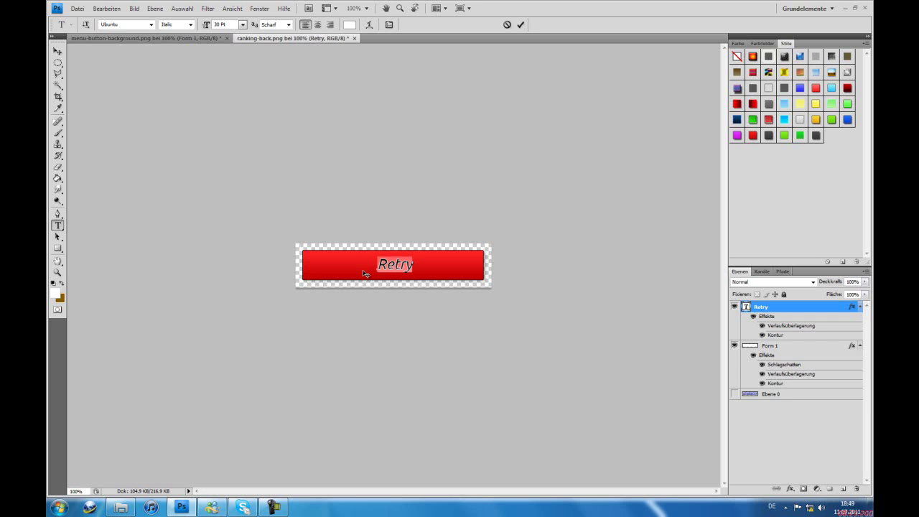
text(Retry)
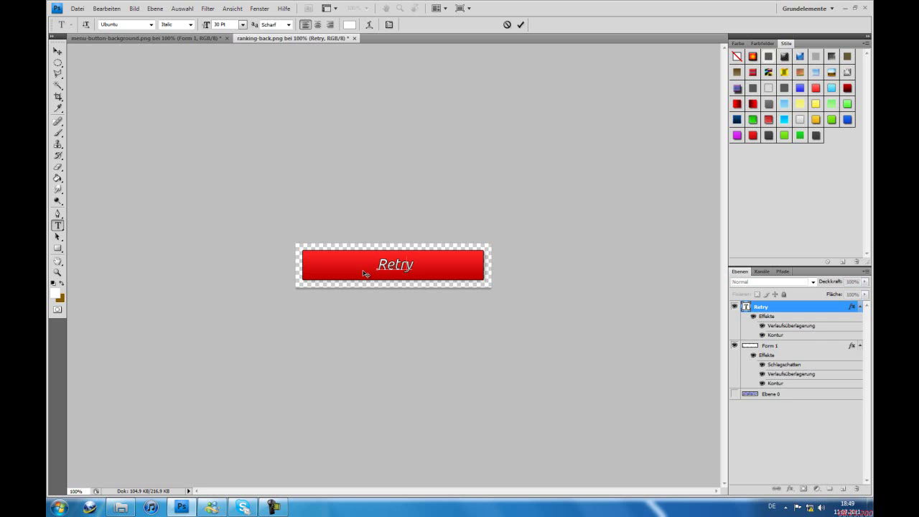
key(ctrl+a)
text(wATCH)
key(BackSpace)
key(BackSpace)
key(BackSpace)
key(BackSpace)
key(BackSpace)
key(BackSpace)
key(BackSpace)
text(rEPLAY)
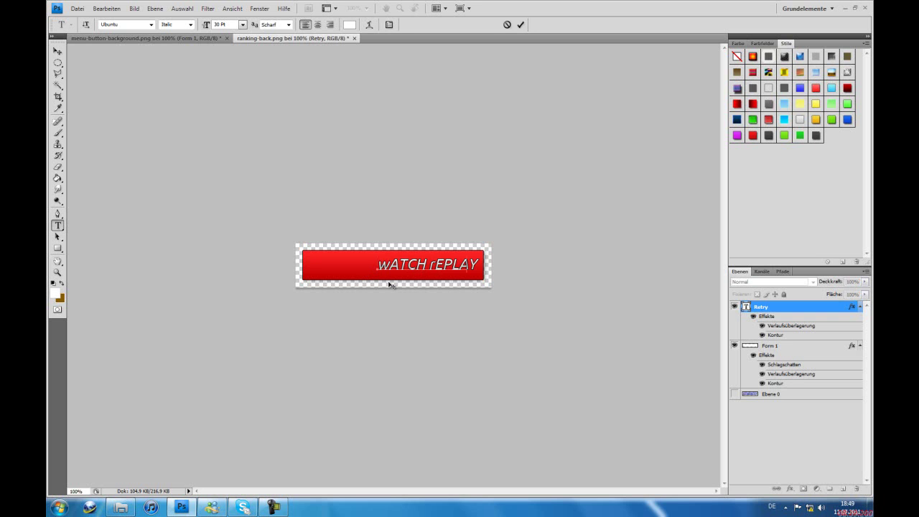
key(ctrl+z)
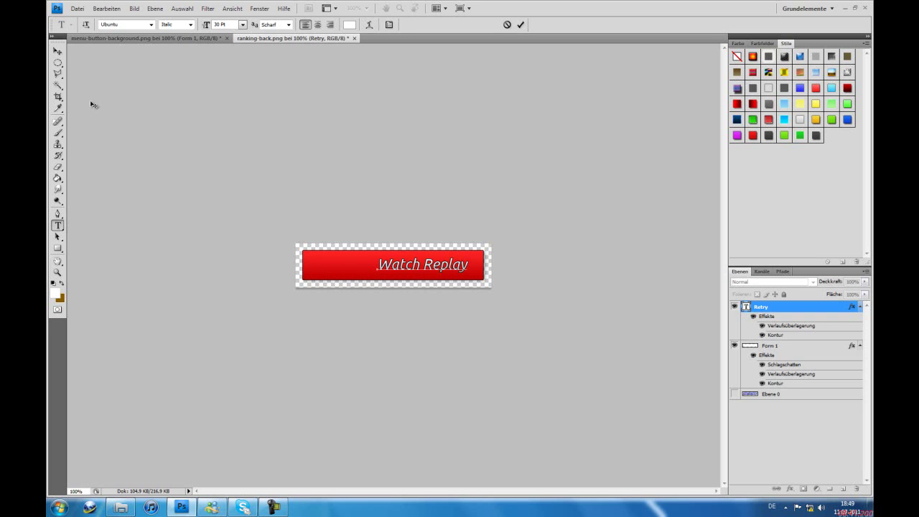
click(57, 51)
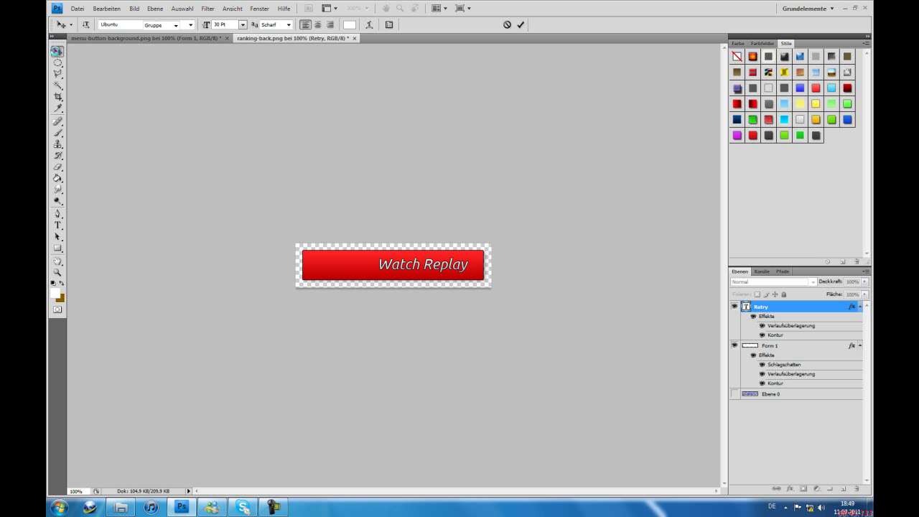
click(58, 53)
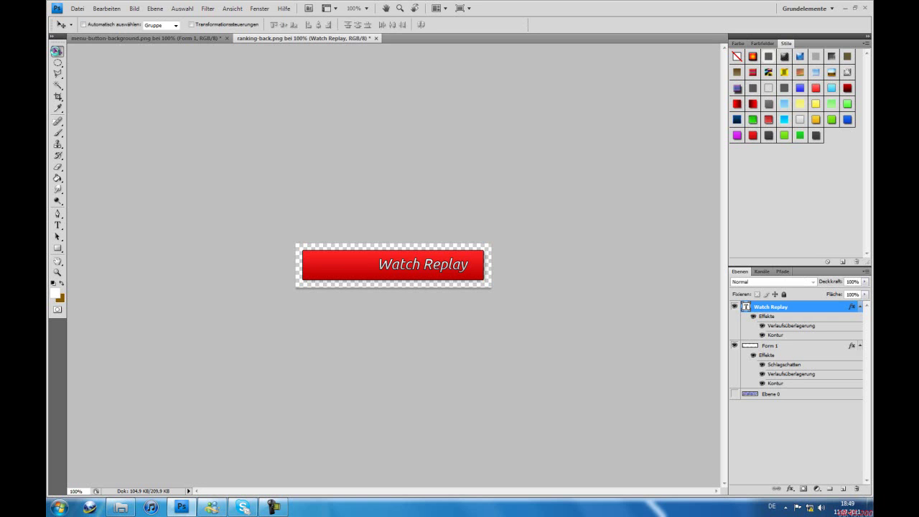
Step: Shift the Watch Replay text to the left until it is horizontally centred on the red button
key(shift+Left)
key(shift+Left)
key(shift+Left)
key(shift+Left)
key(shift+Left)
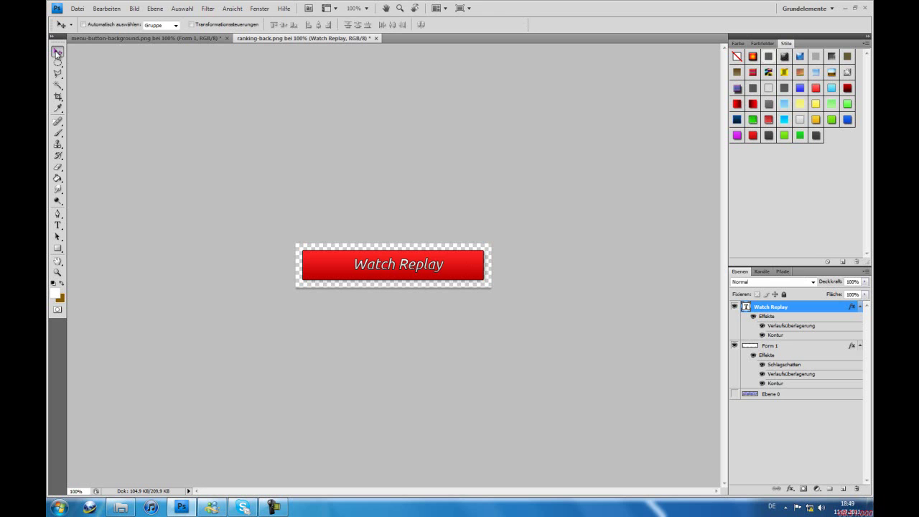
click(57, 53)
key(shift+Left)
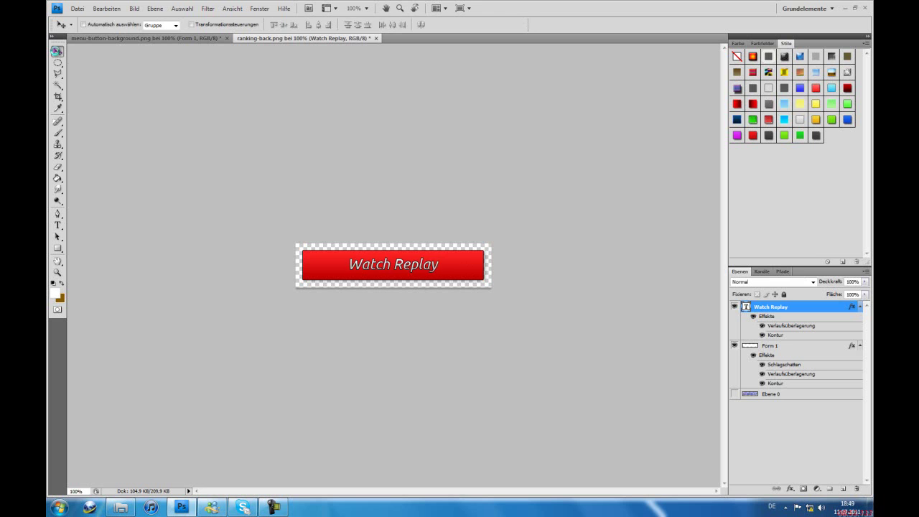
Step: Nudge the Watch Replay text about 3 pixels to the right to fine-tune its horizontal centring on the red button
key(Right)
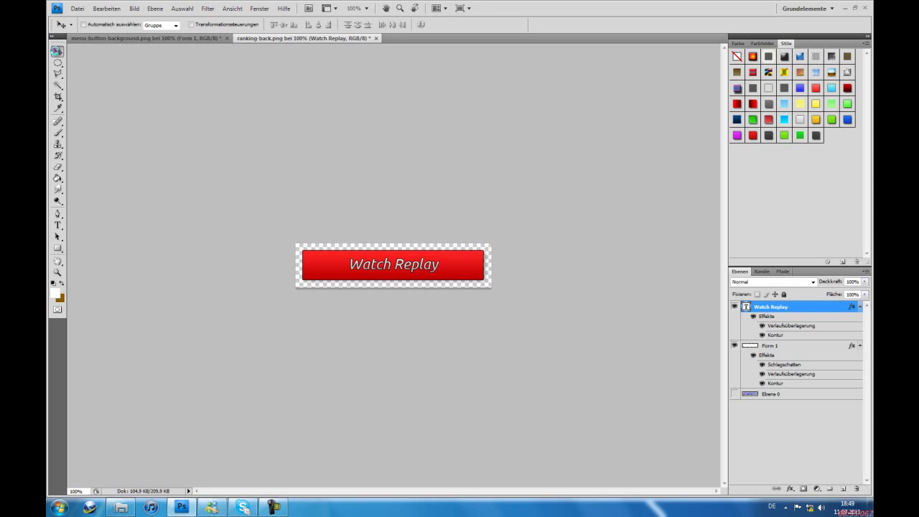
key(Right)
key(Right)
key(Right)
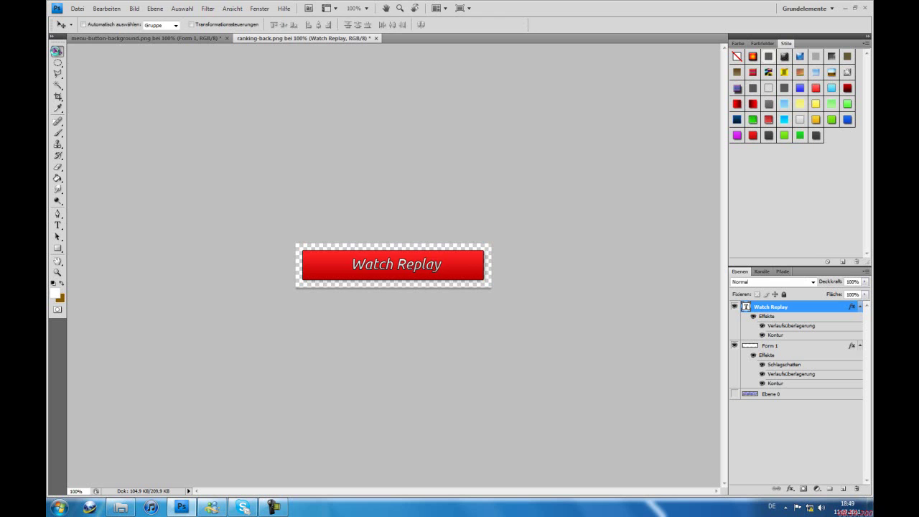
key(Left)
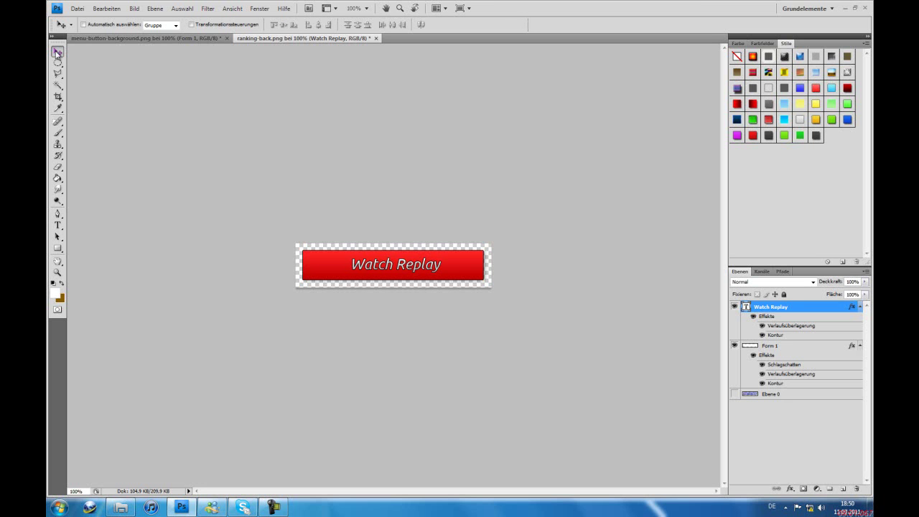
Step: Save the Watch Replay button as interlaced PNG ranking-replay.png in the Red 40 folder, overwriting the existing file
click(76, 8)
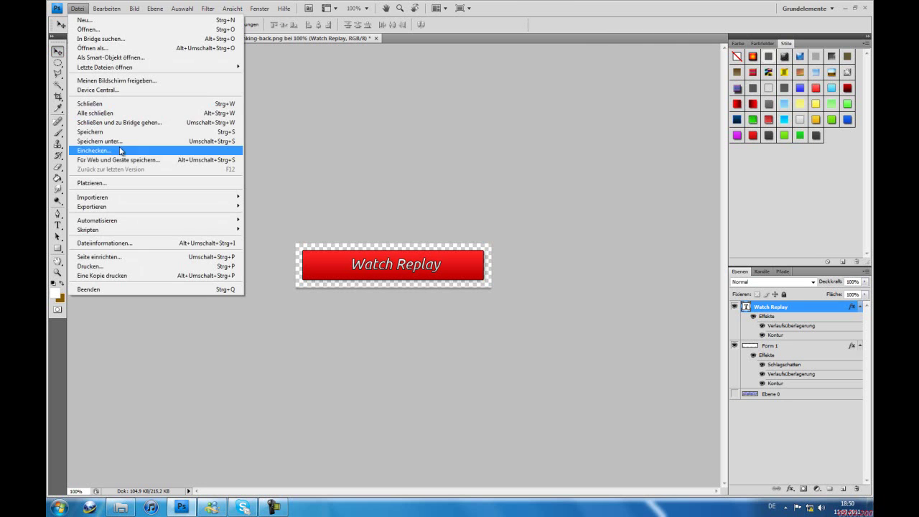
click(118, 143)
click(452, 240)
drag(452, 240, 441, 242)
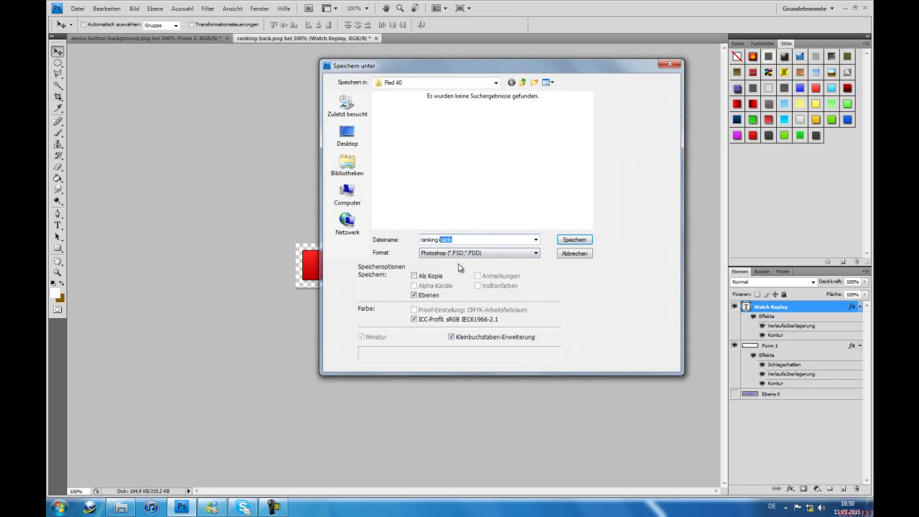
text(re)
key(Down)
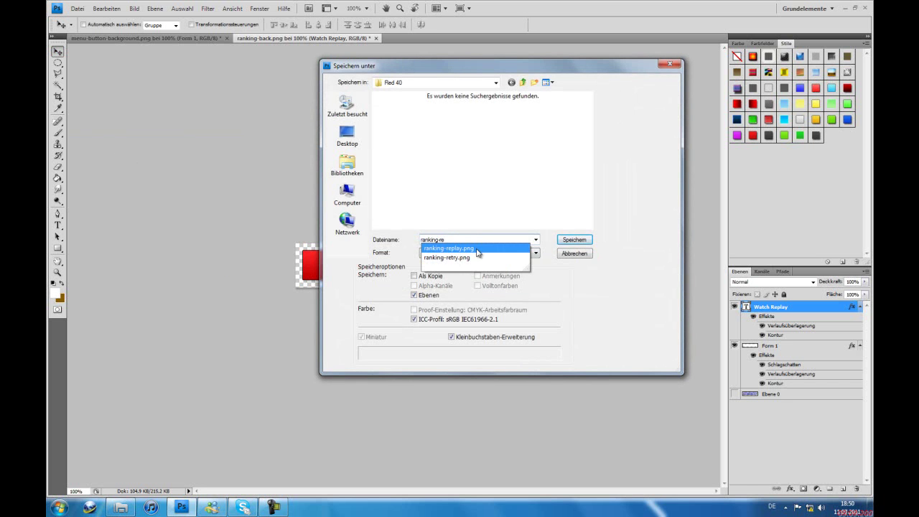
key(Return)
click(512, 258)
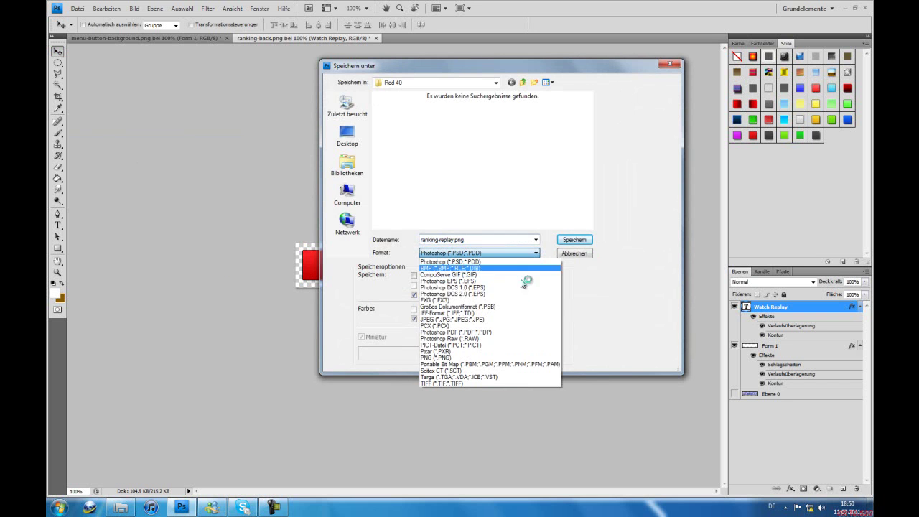
click(475, 357)
click(571, 240)
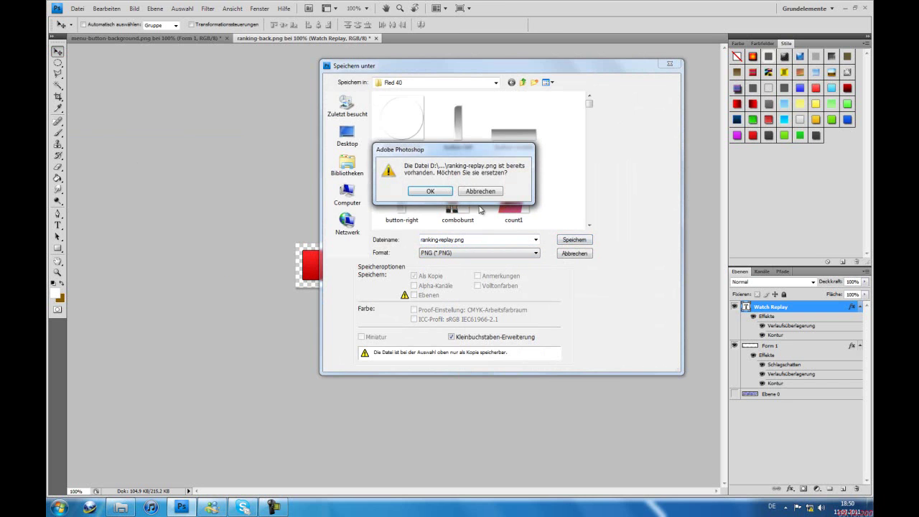
click(450, 190)
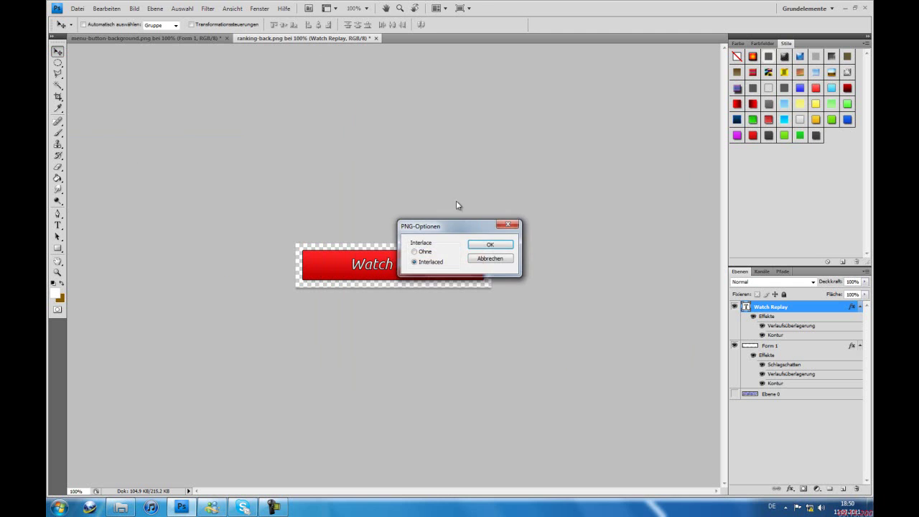
click(489, 248)
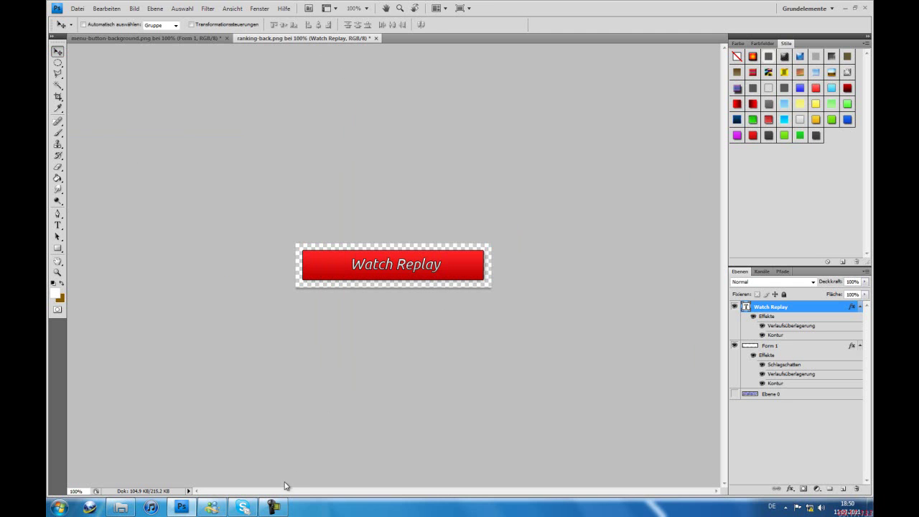
click(273, 508)
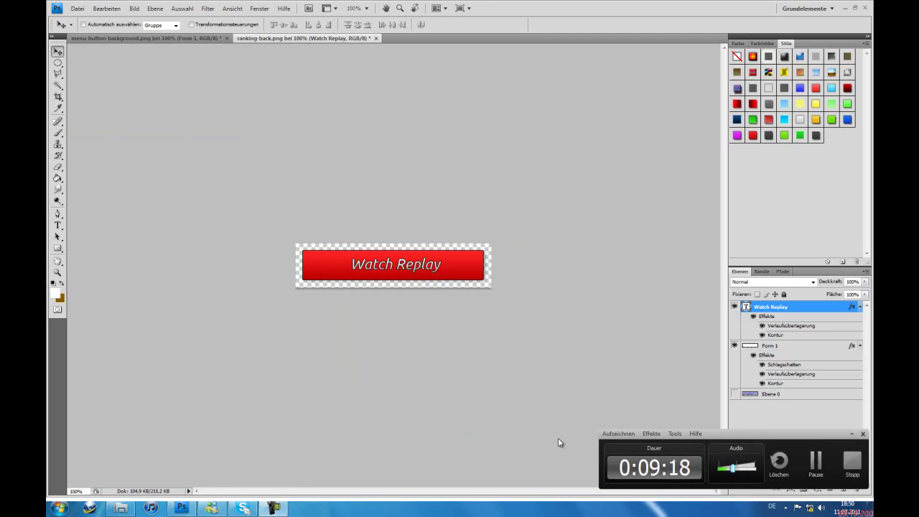
click(852, 434)
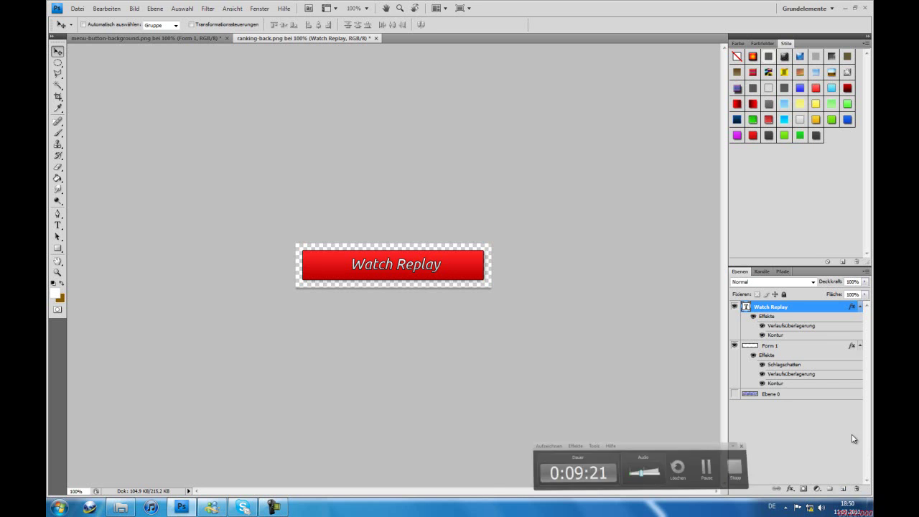
Step: Switch to the Red 40 folder in Windows Explorer and examine the ranking button thumbnails and the pause button images
click(120, 508)
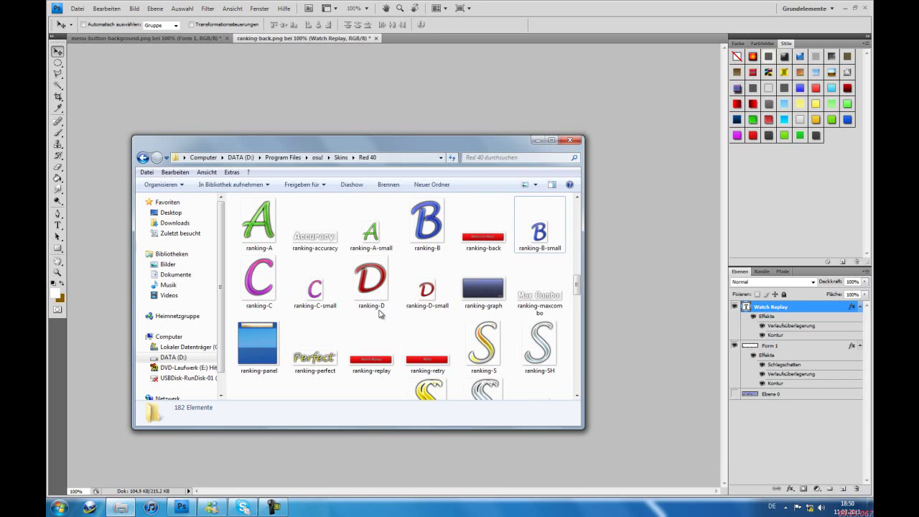
drag(577, 293, 577, 266)
scroll(574, 276, down, 5)
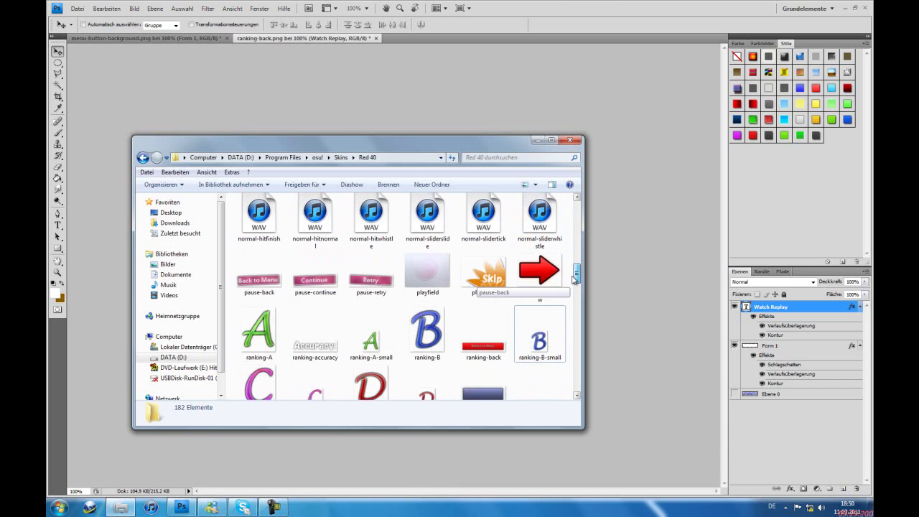
click(537, 141)
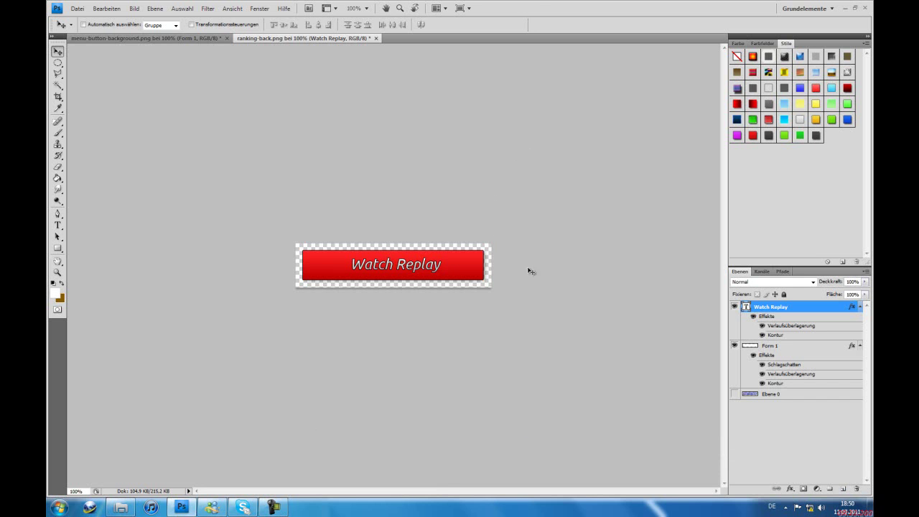